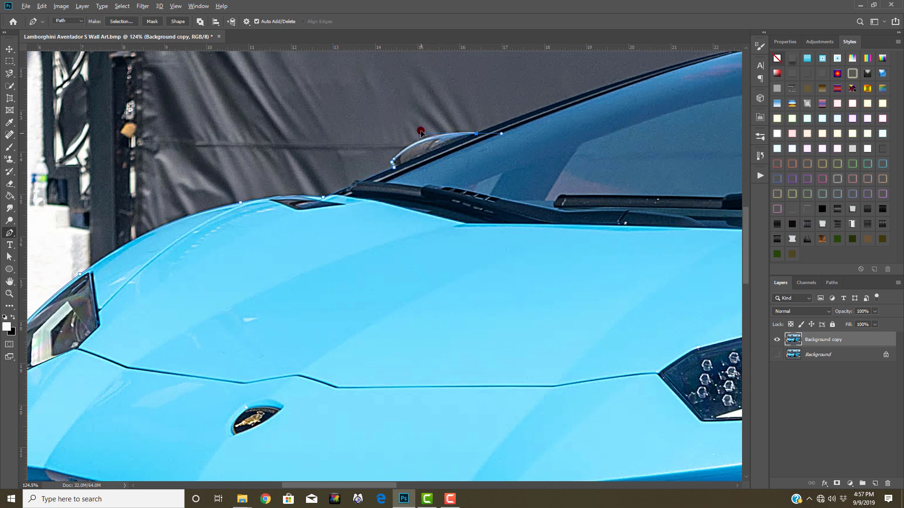
# Step: Add a curved anchor at the top of the windshield
pyautogui.scroll(5, 358, 190)
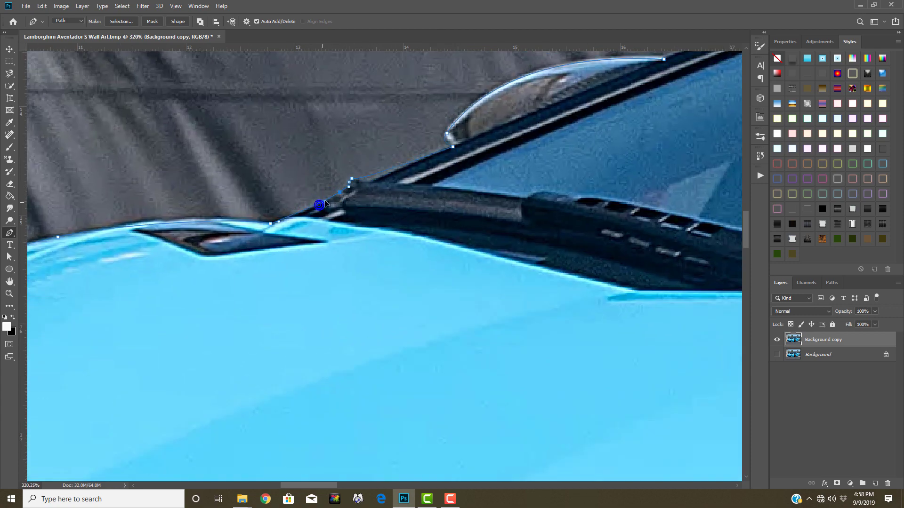
pyautogui.scroll(-4, 397, 178)
pyautogui.moveTo(610, 92); pyautogui.dragTo(632, 93)
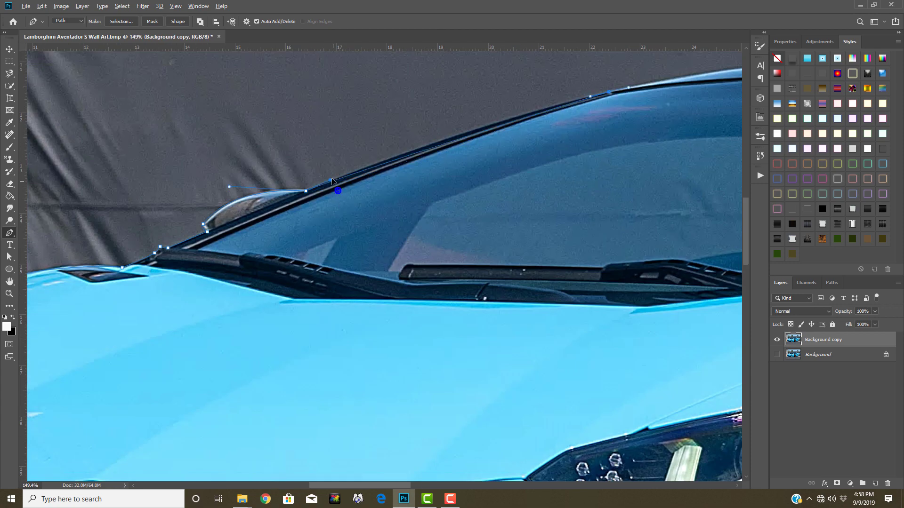
pyautogui.scroll(-3, 332, 180)
pyautogui.scroll(-4, 540, 198)
pyautogui.scroll(4, 415, 238)
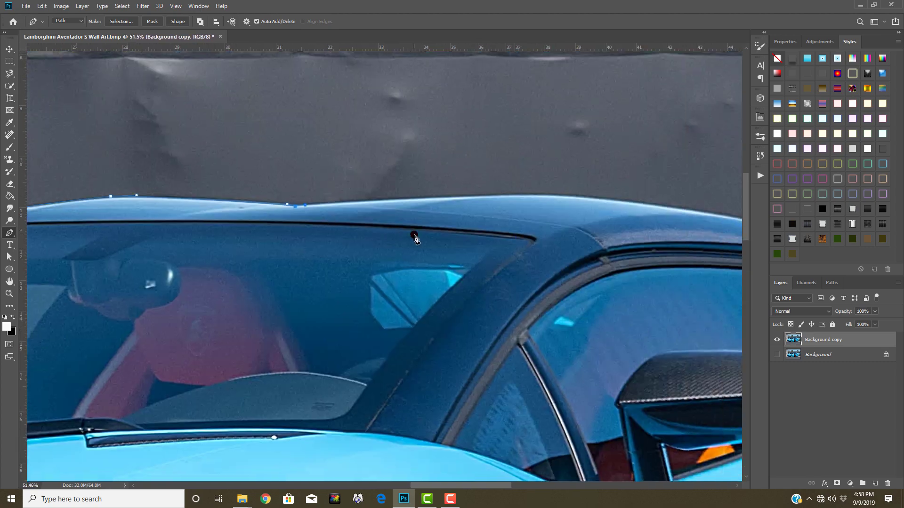
# Step: Add two curved anchors along the rear deck, heading down toward the rear wheel arch
pyautogui.hscroll(3, 414, 237)
pyautogui.hscroll(3, 414, 217)
pyautogui.hscroll(5, 413, 188)
pyautogui.hscroll(3, 413, 153)
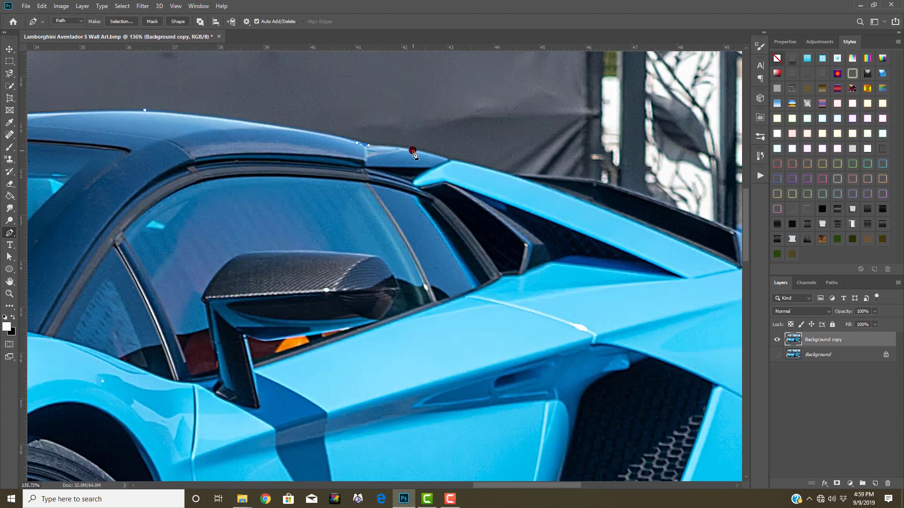
pyautogui.moveTo(586, 177); pyautogui.dragTo(596, 179)
pyautogui.scroll(-2, 596, 179)
pyautogui.hscroll(3, 582, 217)
pyautogui.moveTo(580, 216); pyautogui.dragTo(585, 218)
pyautogui.scroll(3, 463, 234)
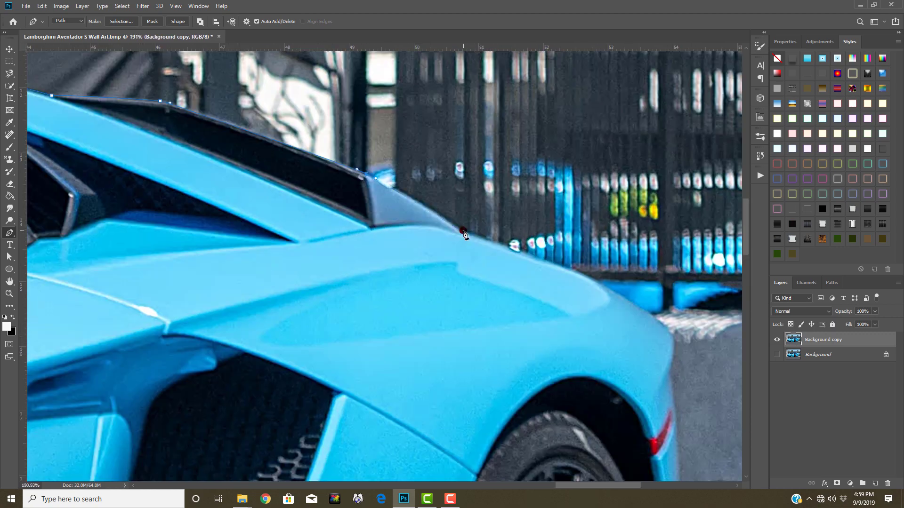
pyautogui.scroll(-3, 374, 178)
pyautogui.scroll(-2, 423, 212)
pyautogui.scroll(5, 633, 278)
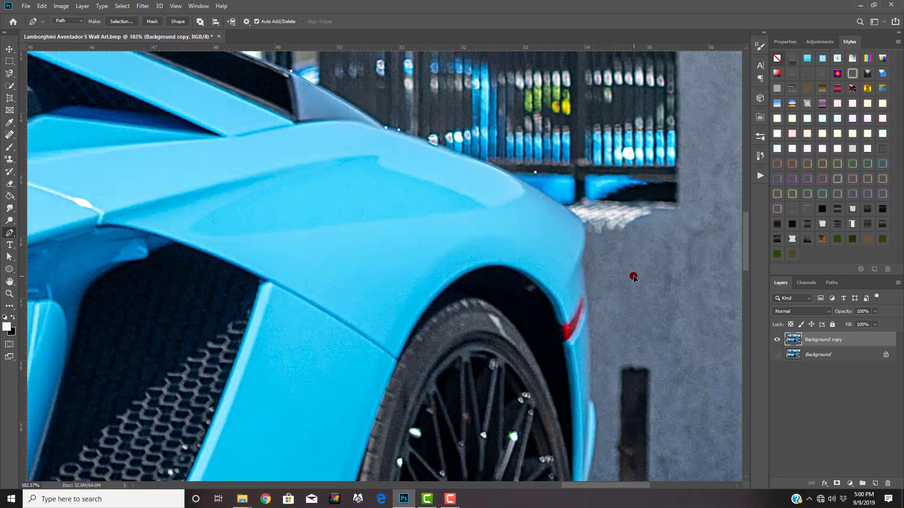
# Step: Continue the path down and around the bottom of the rear tire
pyautogui.scroll(-3, 596, 293)
pyautogui.hscroll(1, 529, 239)
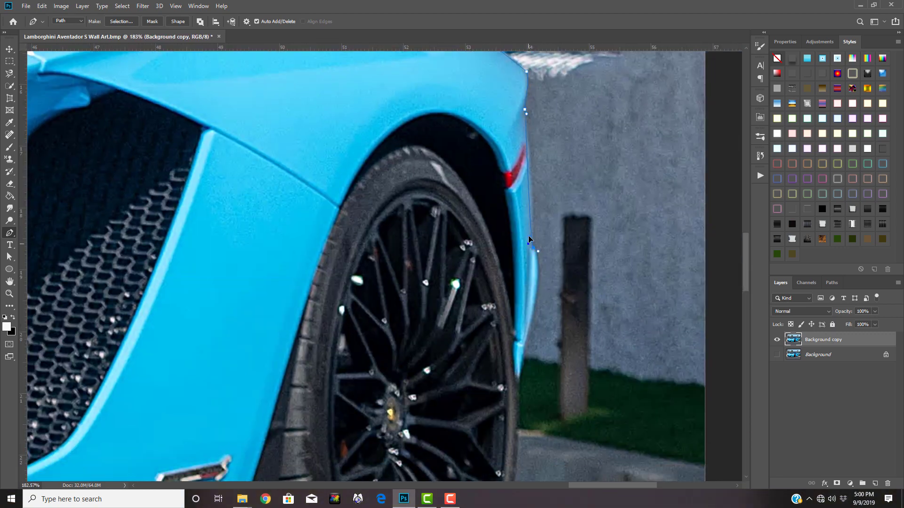
pyautogui.scroll(-5, 528, 347)
pyautogui.hscroll(-1, 527, 347)
pyautogui.moveTo(485, 407); pyautogui.dragTo(441, 446)
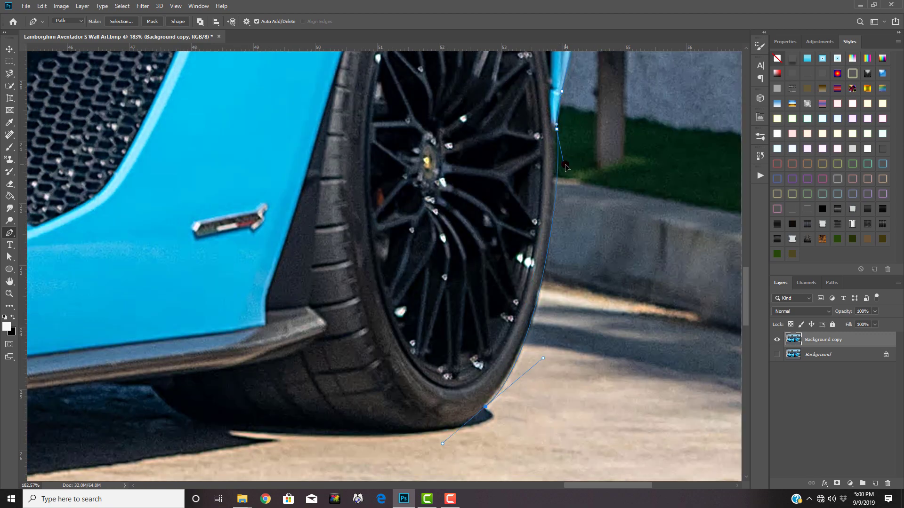
pyautogui.scroll(-2, 580, 300)
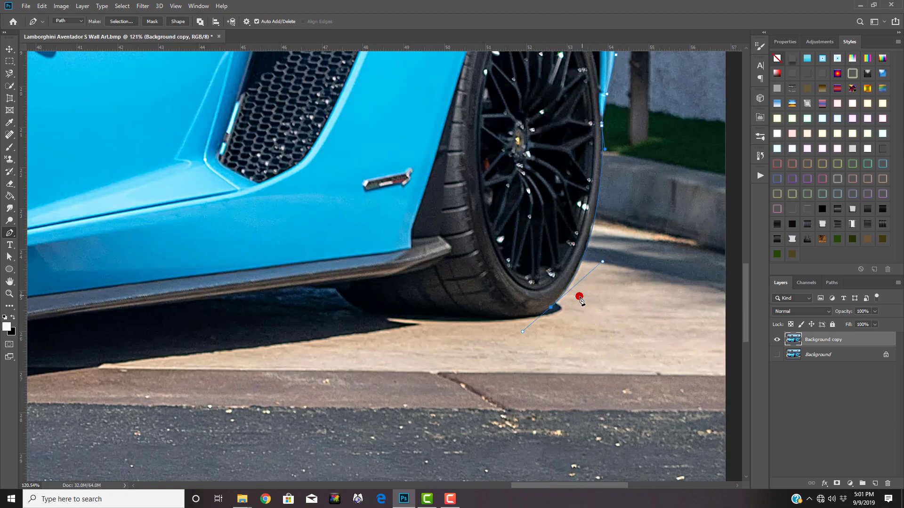
pyautogui.scroll(-3, 306, 292)
pyautogui.scroll(5, 469, 362)
# Step: Place an anchor where the wheel meets the side skirt
pyautogui.moveTo(331, 311); pyautogui.dragTo(337, 308)
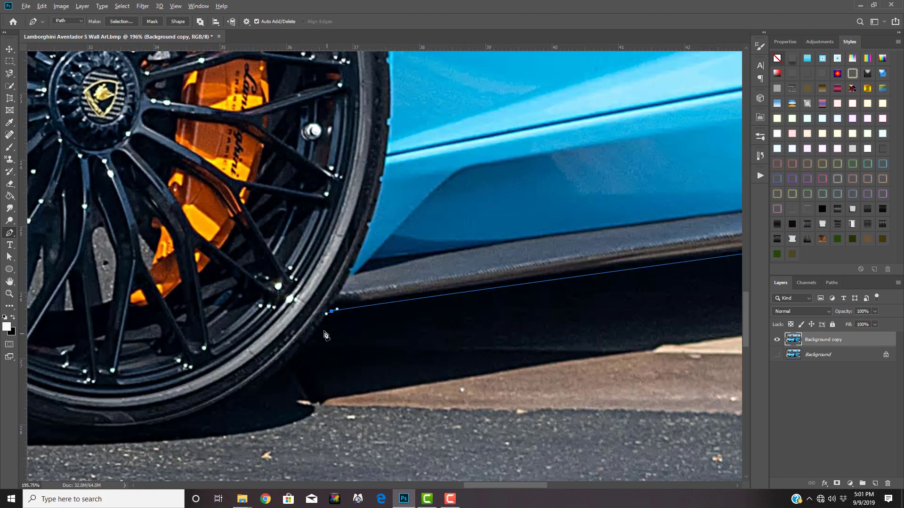
pyautogui.scroll(-5, 147, 432)
pyautogui.scroll(3, 612, 358)
pyautogui.scroll(1, 630, 362)
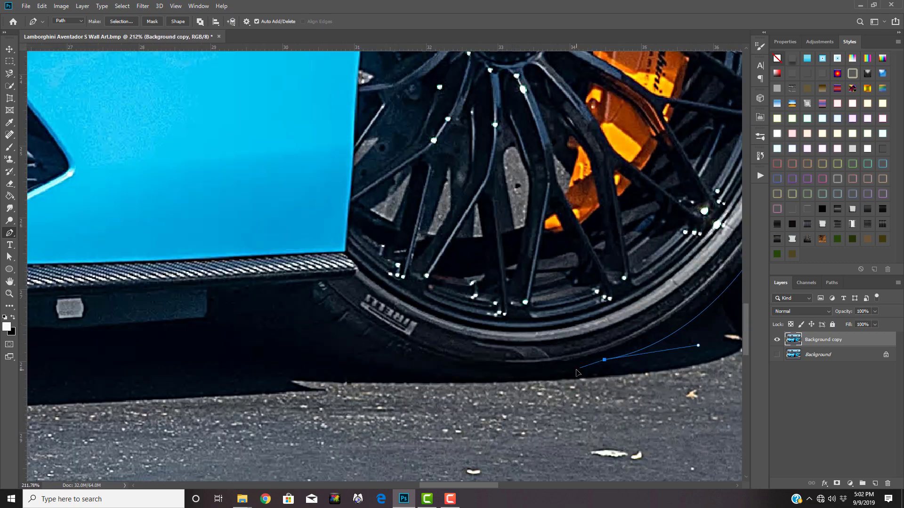
pyautogui.scroll(-1, 643, 365)
pyautogui.scroll(4, 643, 365)
pyautogui.scroll(-1, 612, 377)
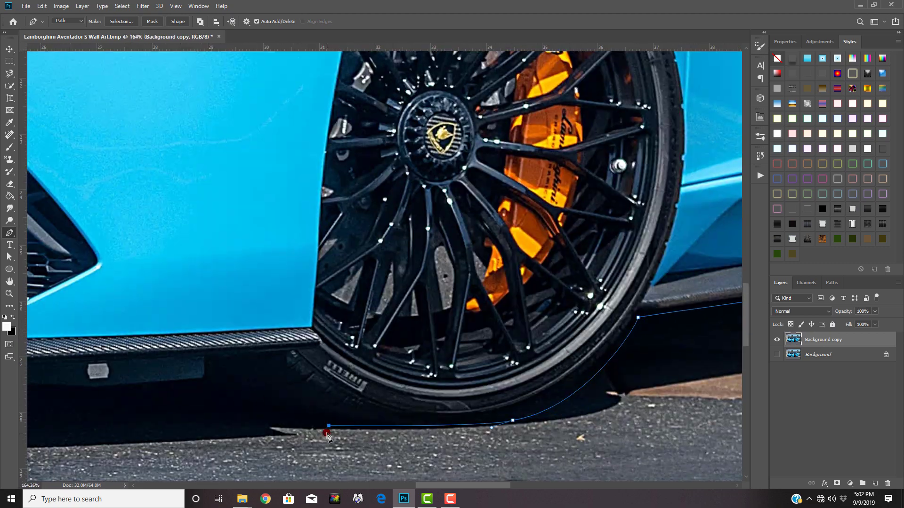
pyautogui.scroll(1, 328, 437)
pyautogui.hscroll(-2, 283, 424)
# Step: Curve the path along the tire bottom and under the side skirt toward the front bumper
pyautogui.moveTo(244, 404); pyautogui.dragTo(240, 413)
pyautogui.scroll(2, 214, 408)
pyautogui.moveTo(371, 393); pyautogui.dragTo(357, 395)
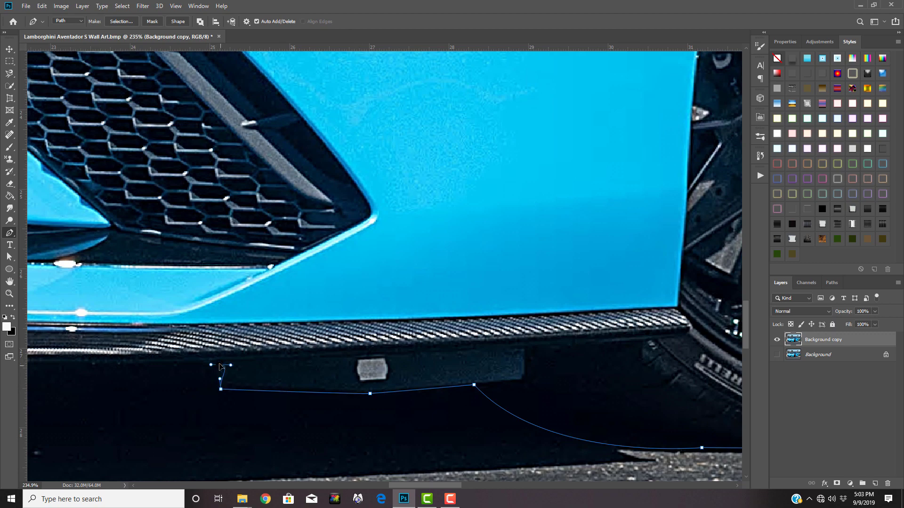
pyautogui.scroll(-4, 220, 367)
pyautogui.scroll(2, 225, 397)
pyautogui.scroll(3, 246, 403)
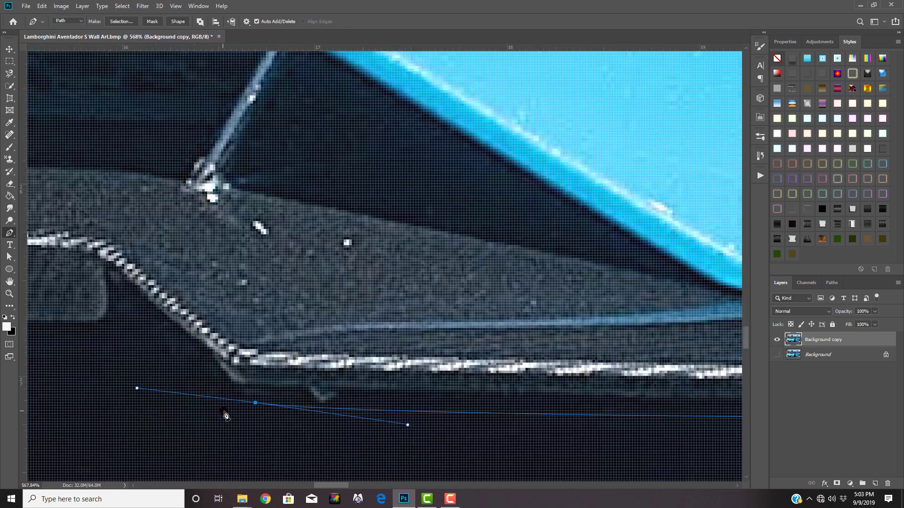
pyautogui.scroll(-3, 118, 332)
pyautogui.scroll(1, 347, 376)
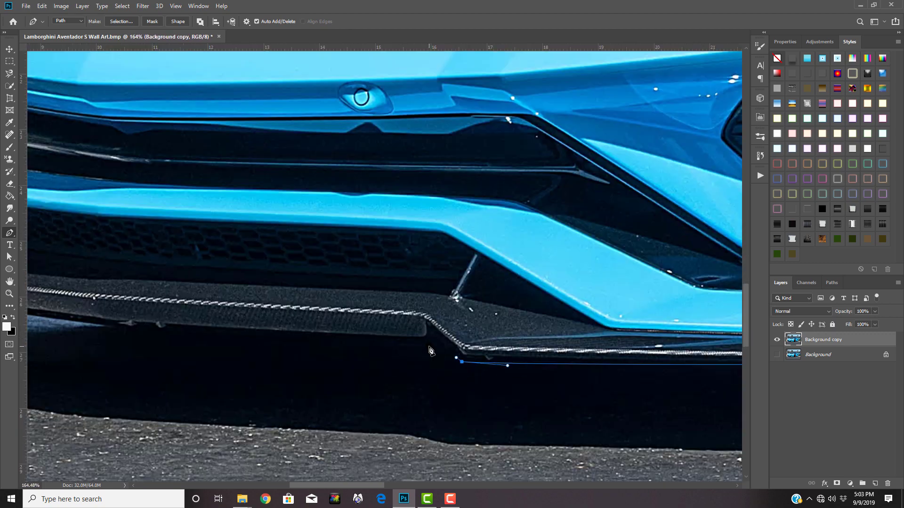
pyautogui.scroll(1, 455, 297)
pyautogui.scroll(-2, 574, 348)
# Step: Zoom in on the bumper corner and place an anchor at the headlight's top edge
pyautogui.scroll(2, 324, 339)
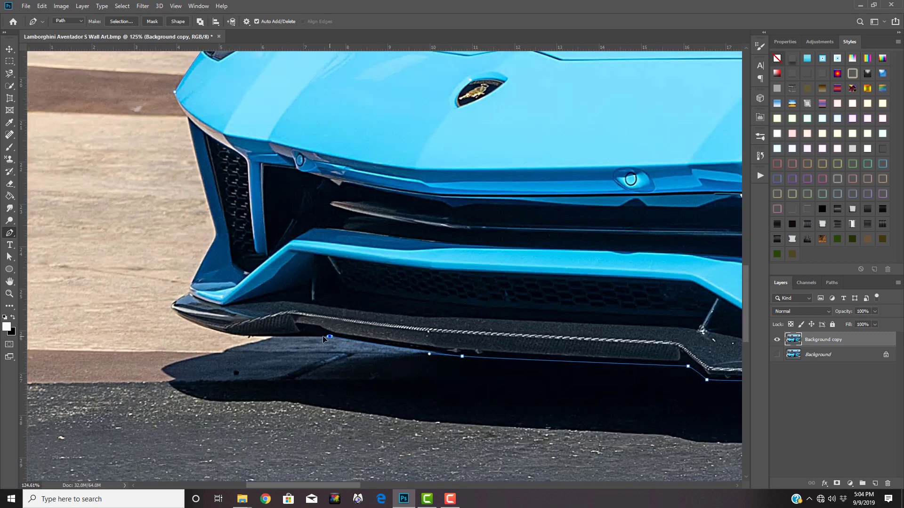
pyautogui.scroll(3, 177, 320)
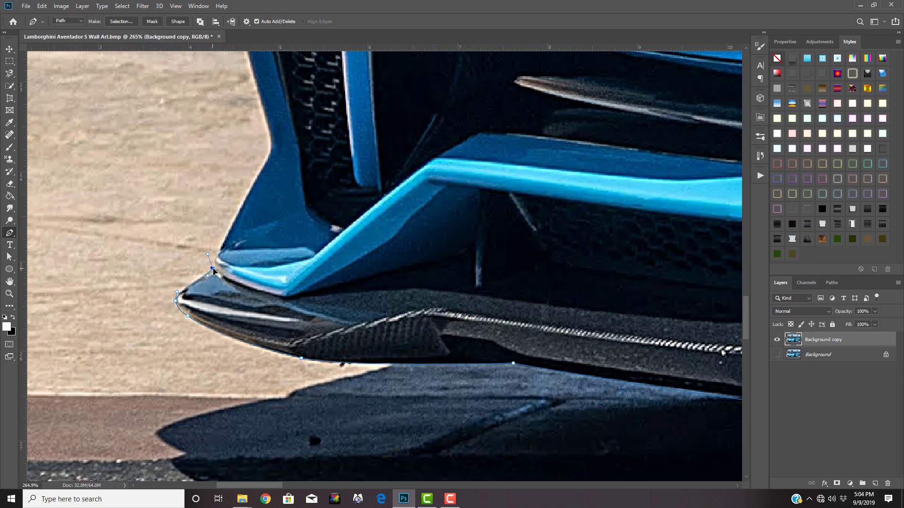
pyautogui.scroll(-3, 271, 161)
pyautogui.scroll(2, 311, 136)
pyautogui.scroll(2, 308, 137)
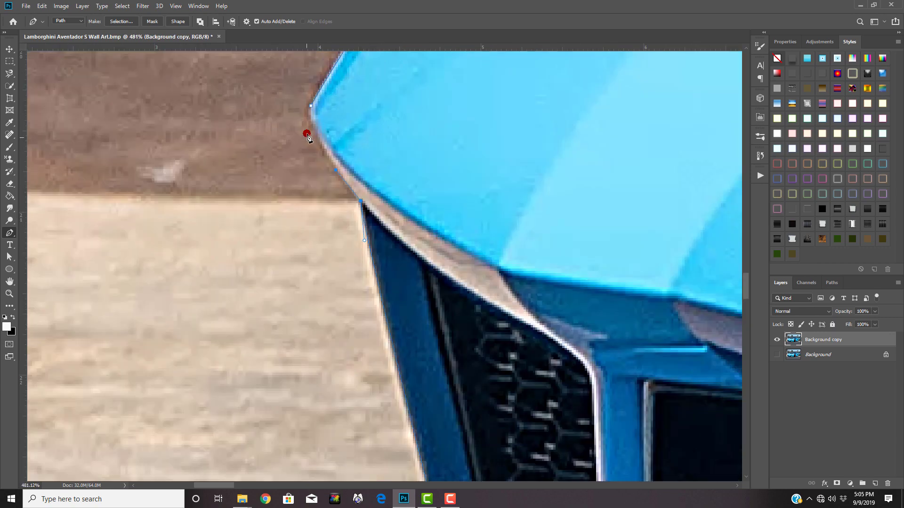
pyautogui.scroll(-3, 305, 97)
pyautogui.scroll(3, 306, 151)
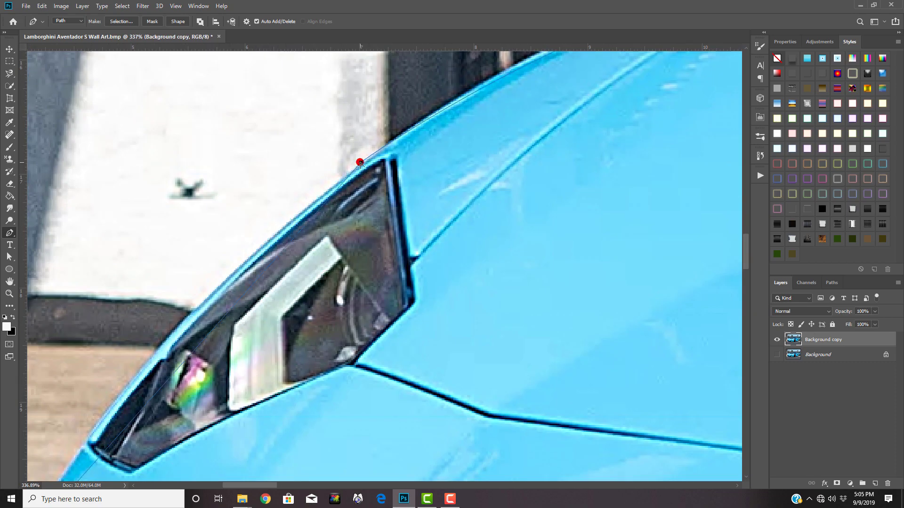
pyautogui.scroll(-1, 355, 157)
pyautogui.click(371, 149)
# Step: Zoom around the nose to check the path following the hood curve
pyautogui.scroll(8, 134, 420)
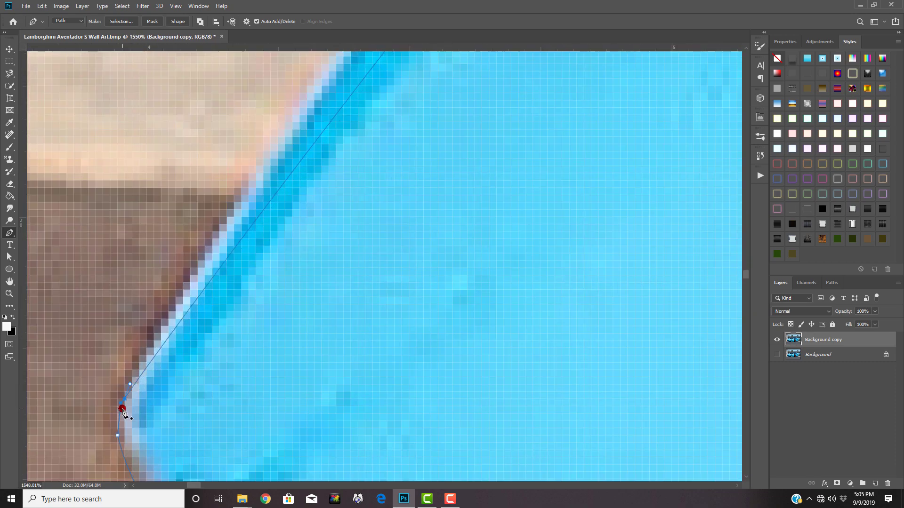
pyautogui.scroll(-5, 123, 410)
pyautogui.scroll(2, 208, 365)
pyautogui.scroll(-1, 236, 264)
pyautogui.scroll(3, 290, 337)
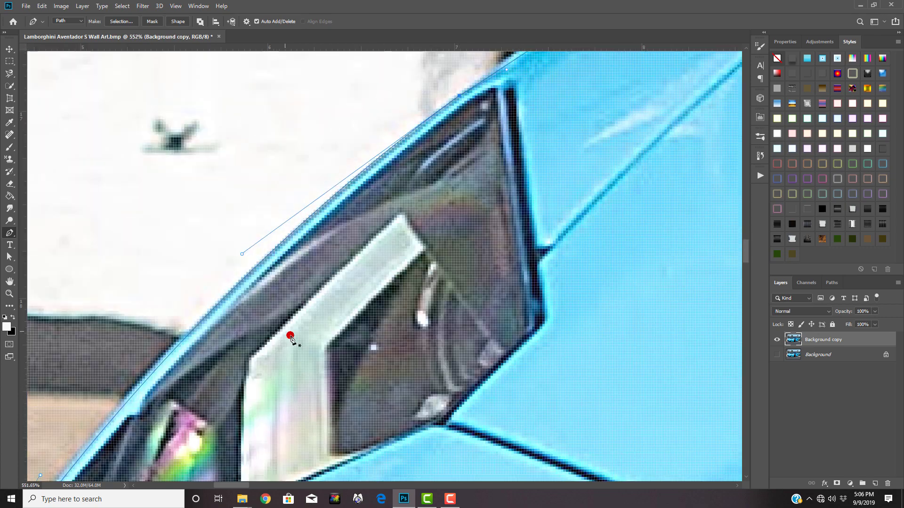
pyautogui.scroll(-4, 291, 337)
pyautogui.scroll(3, 226, 222)
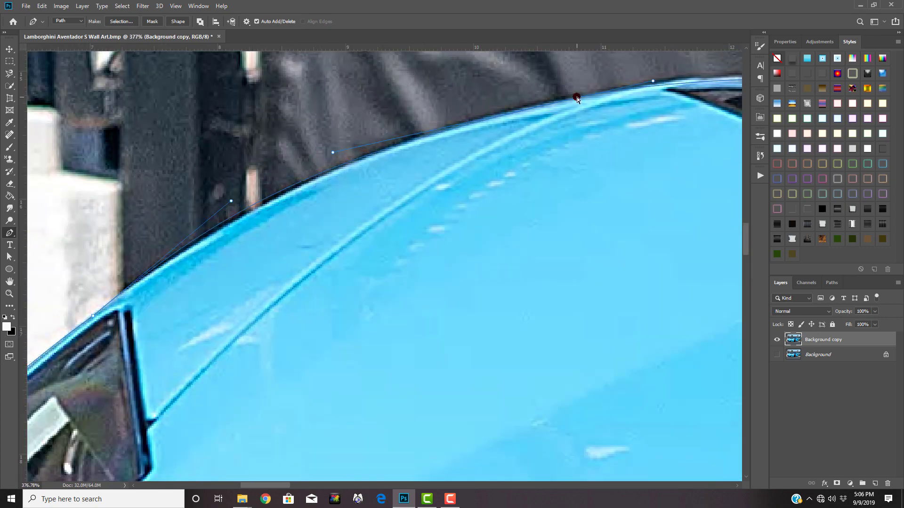
# Step: Dismiss an accidental system menu and extend the path along the hood to the windshield base
pyautogui.scroll(2, 342, 151)
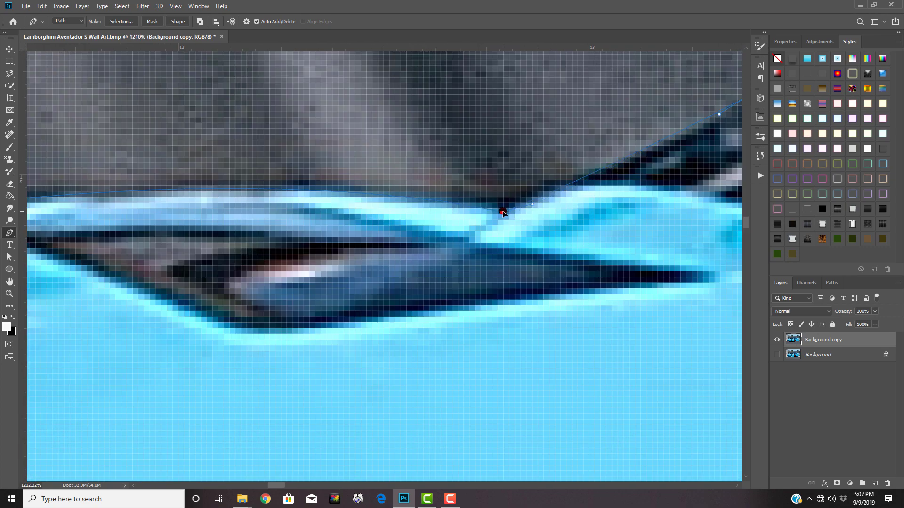
pyautogui.press('super')
pyautogui.press('Escape')
pyautogui.hscroll(-5, 395, 186)
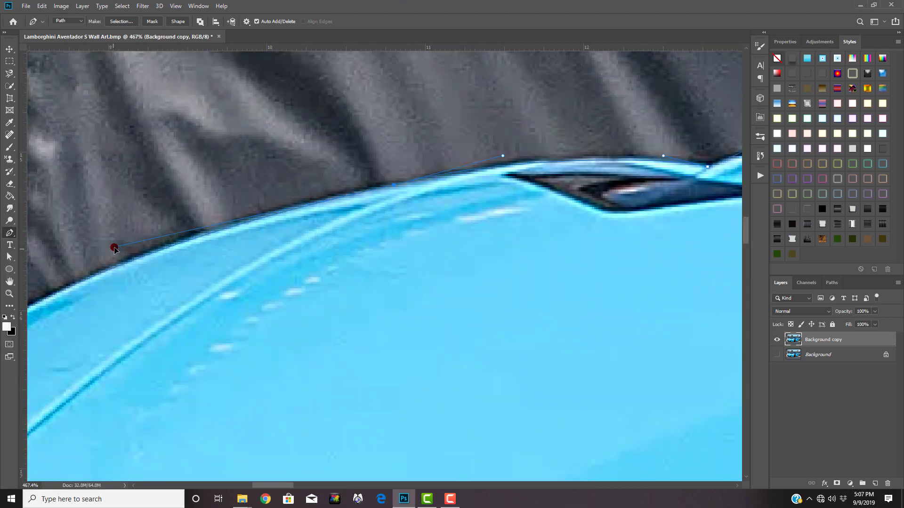
pyautogui.scroll(-3, 115, 248)
pyautogui.scroll(6, 455, 191)
pyautogui.scroll(-4, 463, 151)
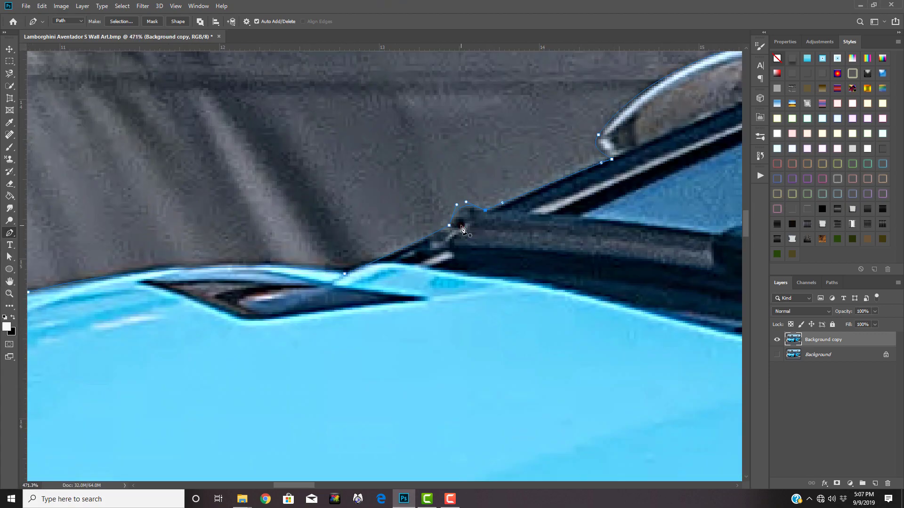
pyautogui.scroll(4, 344, 277)
pyautogui.scroll(-3, 570, 169)
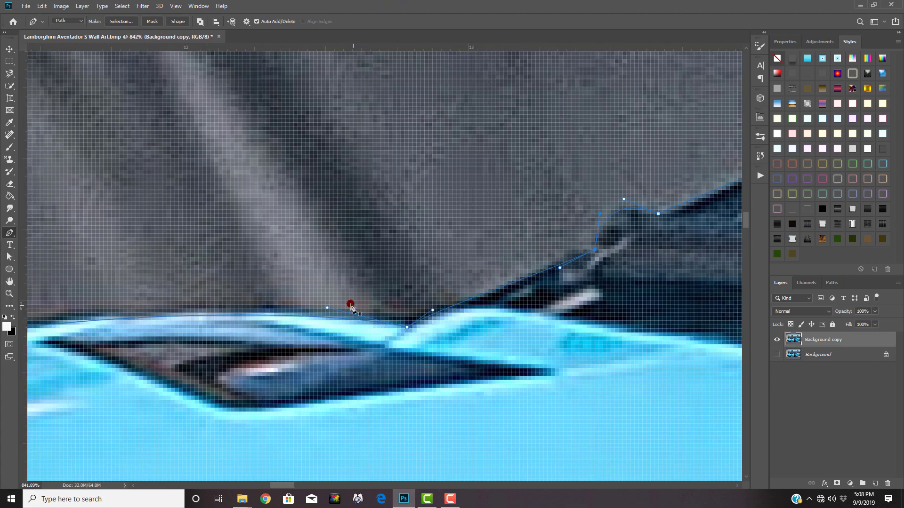
pyautogui.moveTo(349, 303)
pyautogui.mouseDown()
pyautogui.moveTo(292, 303)
pyautogui.moveTo(90, 371)
pyautogui.mouseUp()
# Step: Add a curved anchor following the window's upper edge toward the A-pillar
pyautogui.scroll(2, 343, 310)
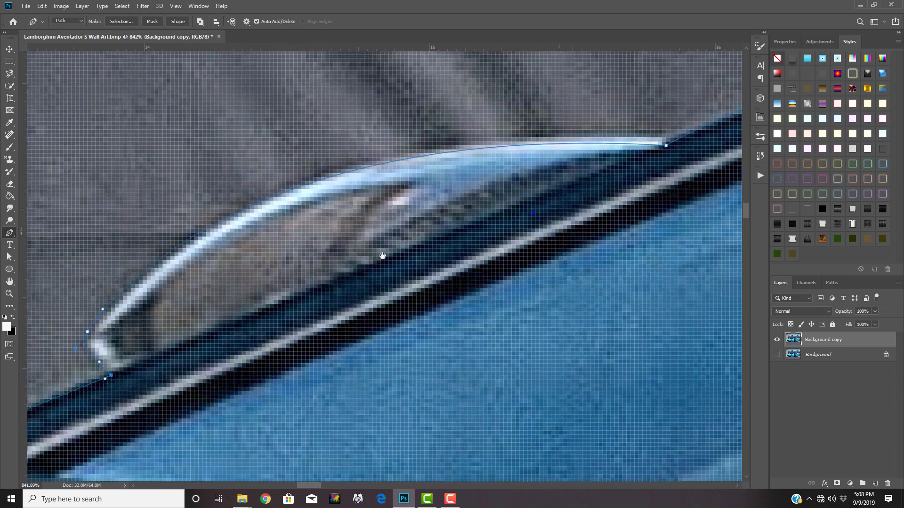
pyautogui.moveTo(647, 145); pyautogui.dragTo(705, 152)
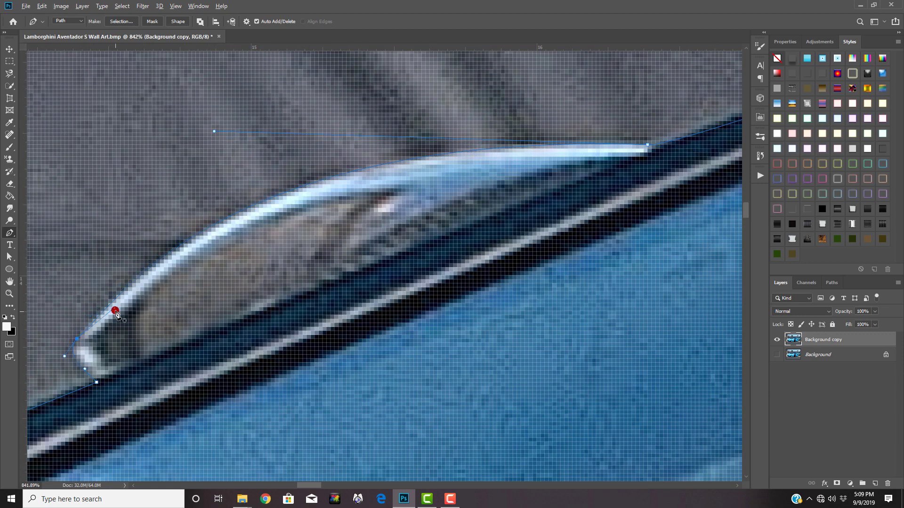
pyautogui.scroll(-2, 264, 131)
# Step: Pan along the roof and place an outline point where the roof steps down
pyautogui.scroll(2, 289, 299)
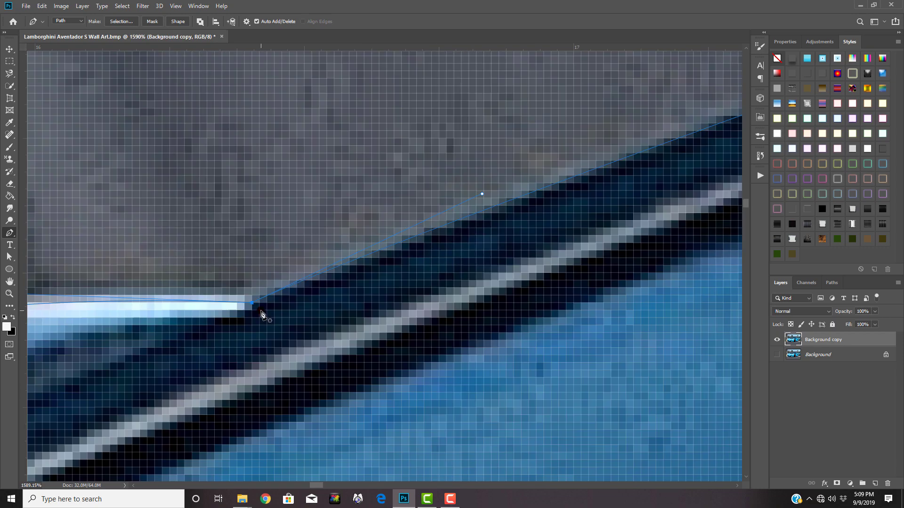
pyautogui.scroll(-3, 263, 313)
pyautogui.scroll(2, 349, 266)
pyautogui.scroll(-3, 348, 266)
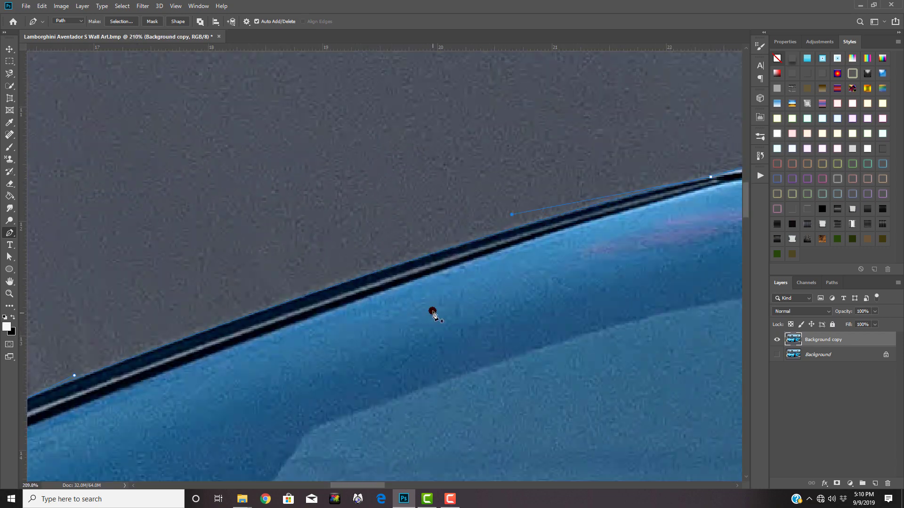
pyautogui.hscroll(5, 432, 314)
pyautogui.hscroll(5, 498, 293)
pyautogui.scroll(2, 495, 258)
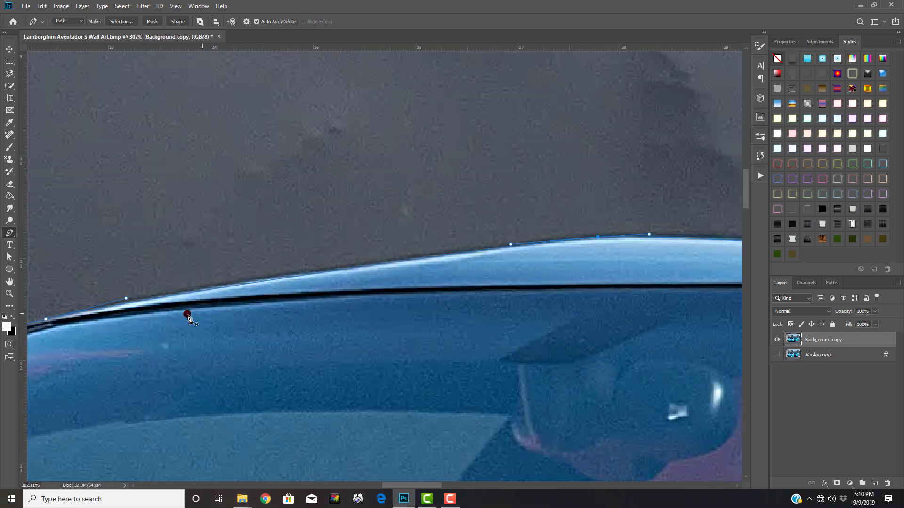
pyautogui.hscroll(5, 188, 320)
pyautogui.scroll(3, 145, 286)
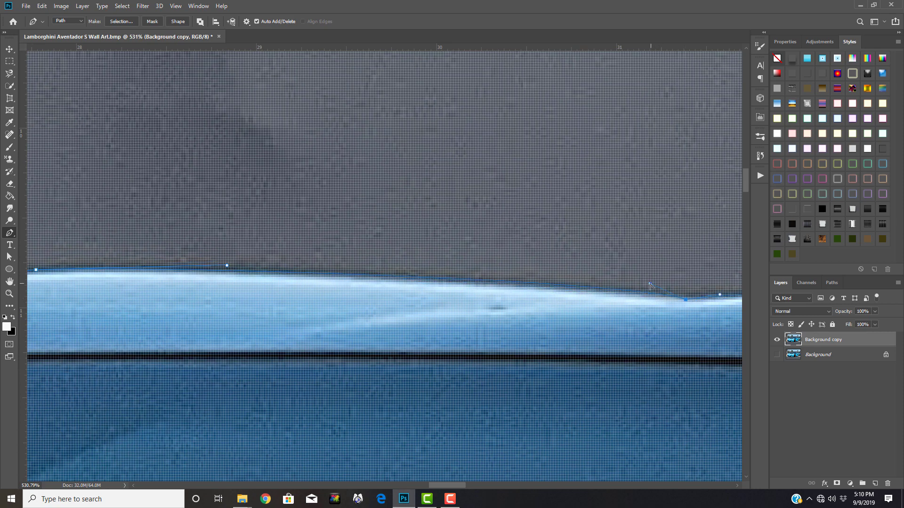
pyautogui.scroll(-3, 650, 285)
pyautogui.hscroll(5, 518, 282)
pyautogui.scroll(3, 470, 283)
pyautogui.hscroll(3, 424, 282)
pyautogui.click(395, 286)
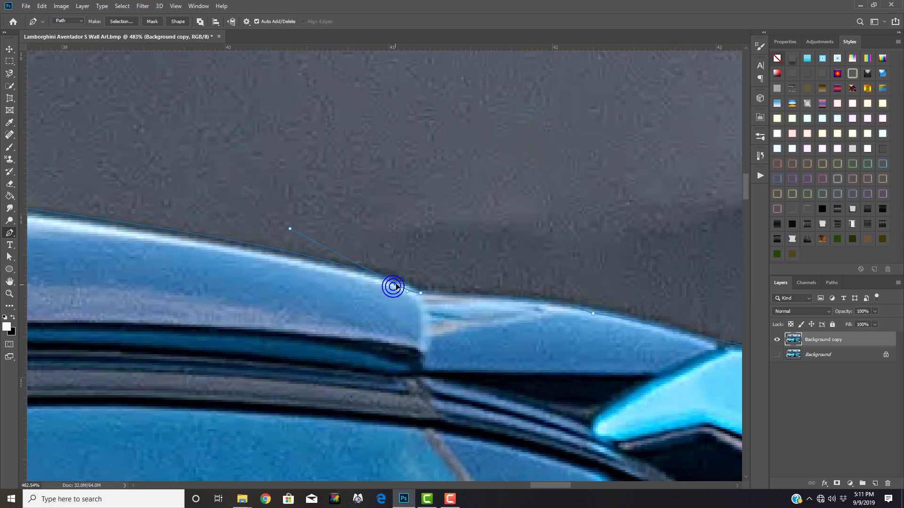
# Step: Place the next outline point further along the roofline
pyautogui.hscroll(5, 376, 278)
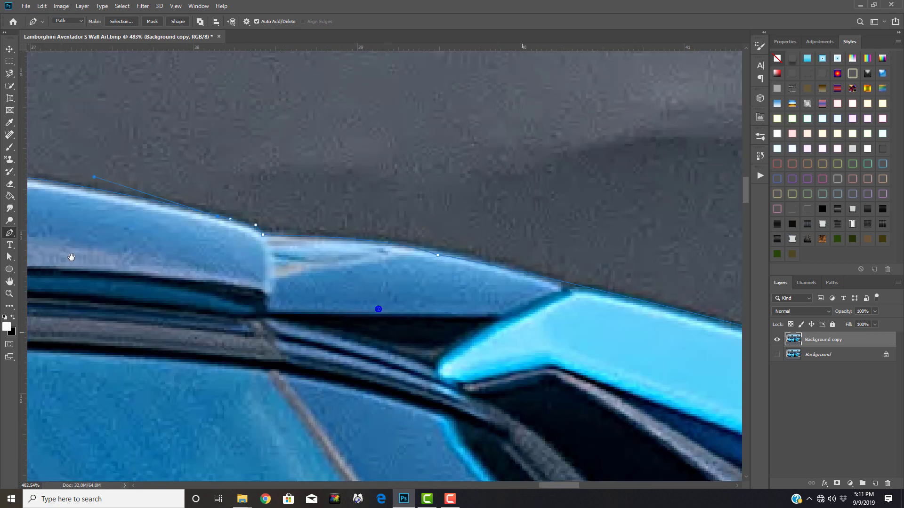
pyautogui.hscroll(3, 347, 250)
pyautogui.click(265, 238)
pyautogui.hscroll(5, 266, 240)
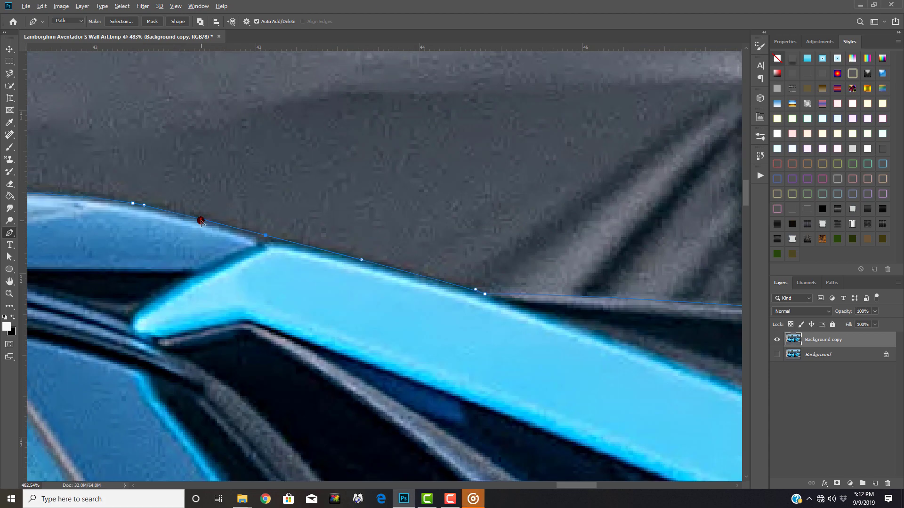
pyautogui.scroll(2, 254, 245)
pyautogui.scroll(2, 323, 226)
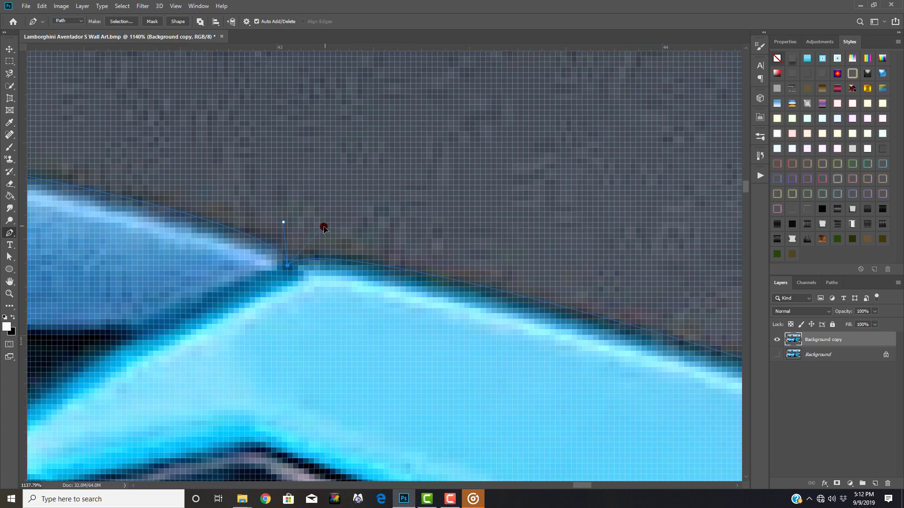
pyautogui.scroll(-2, 303, 273)
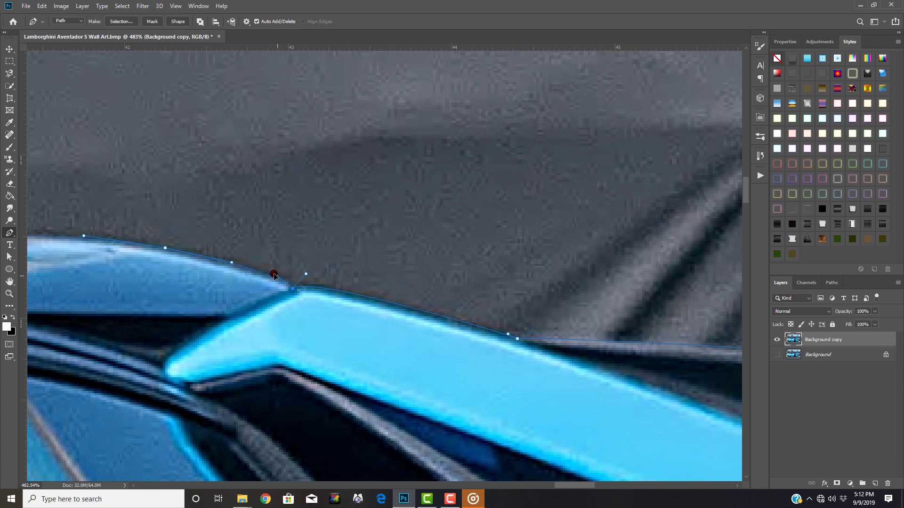
pyautogui.scroll(-1, 191, 259)
# Step: Follow the rear intake and rear wheel arch down to the rear tyre's base
pyautogui.hscroll(5, 99, 255)
pyautogui.hscroll(5, 118, 269)
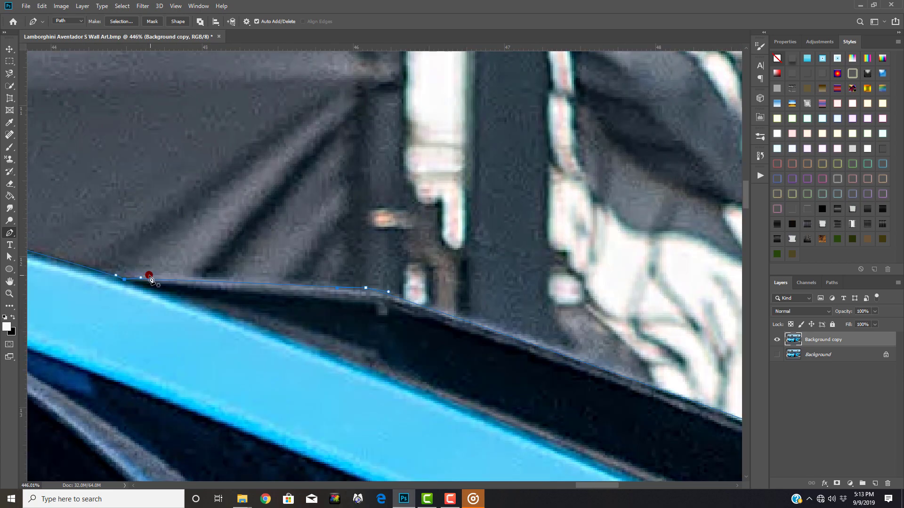
pyautogui.hscroll(3, 102, 275)
pyautogui.hscroll(5, 134, 273)
pyautogui.scroll(-1, 282, 289)
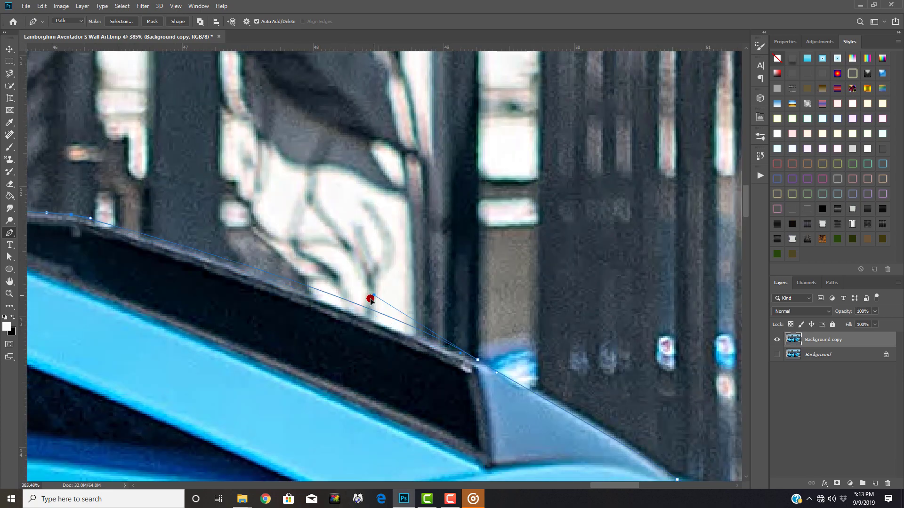
pyautogui.hscroll(6, 381, 333)
pyautogui.scroll(-3, 358, 331)
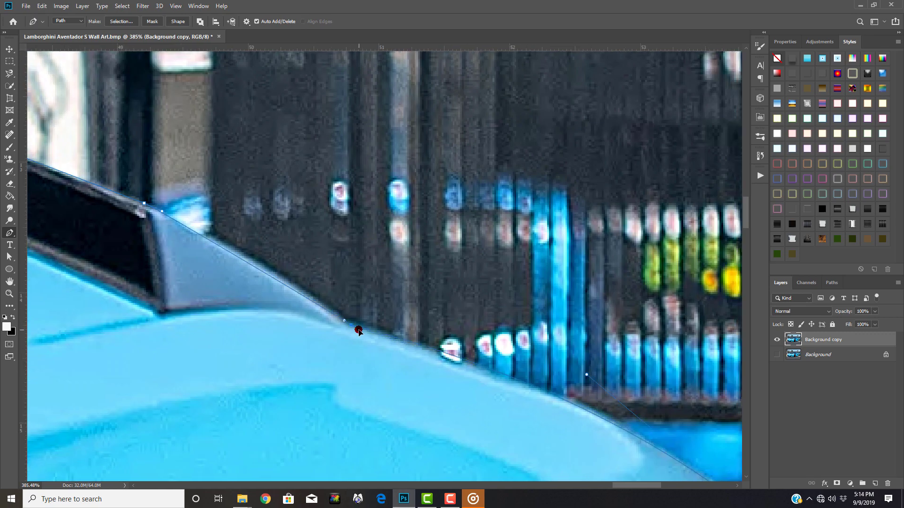
pyautogui.hscroll(4, 411, 329)
pyautogui.scroll(-2, 411, 293)
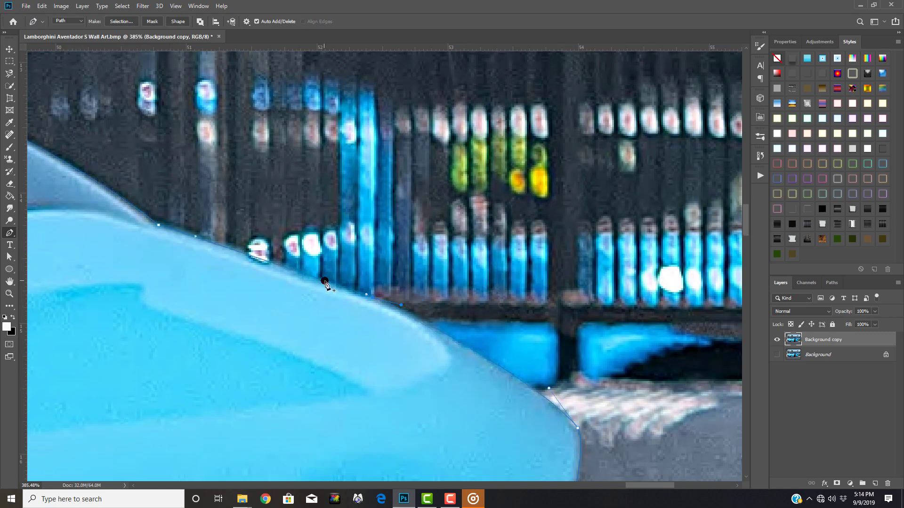
pyautogui.scroll(-3, 271, 267)
pyautogui.scroll(-3, 370, 334)
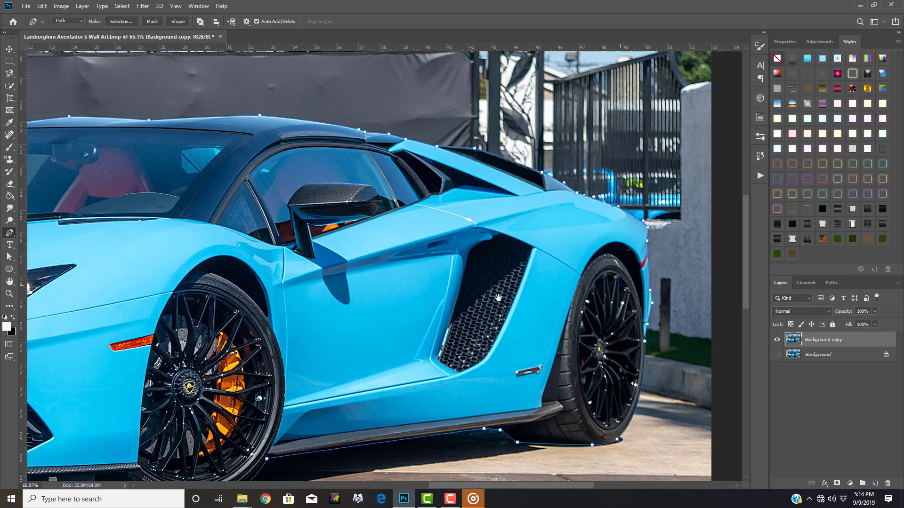
pyautogui.scroll(5, 638, 299)
pyautogui.scroll(1, 644, 289)
pyautogui.scroll(-2, 518, 381)
pyautogui.hscroll(1, 518, 381)
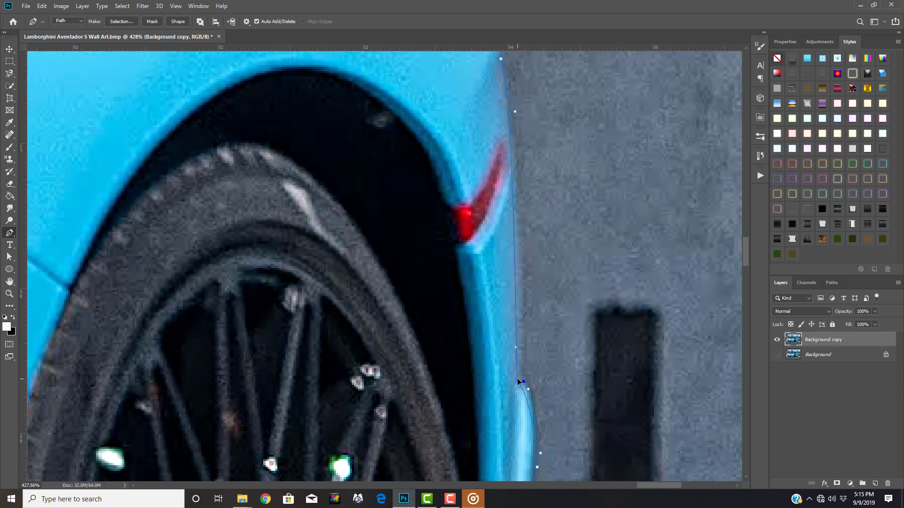
pyautogui.scroll(-3, 518, 350)
pyautogui.scroll(3, 553, 250)
pyautogui.scroll(2, 535, 324)
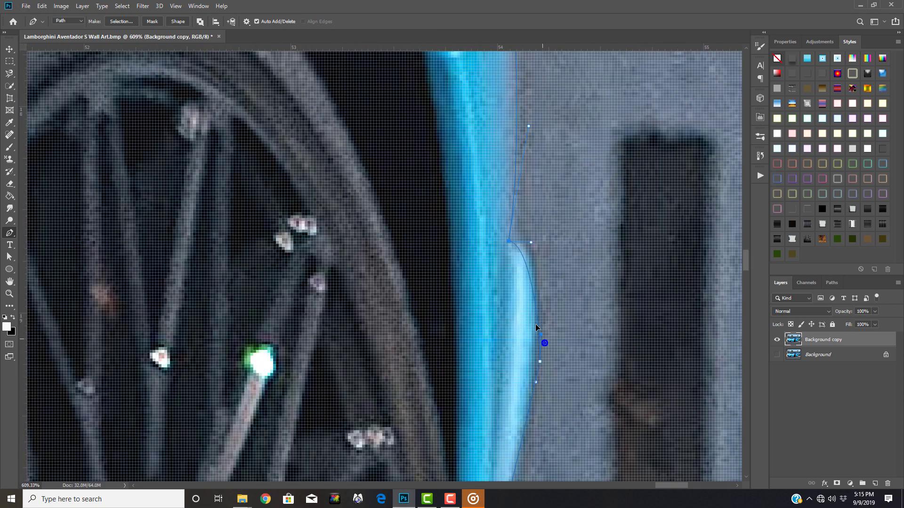
pyautogui.scroll(-3, 521, 375)
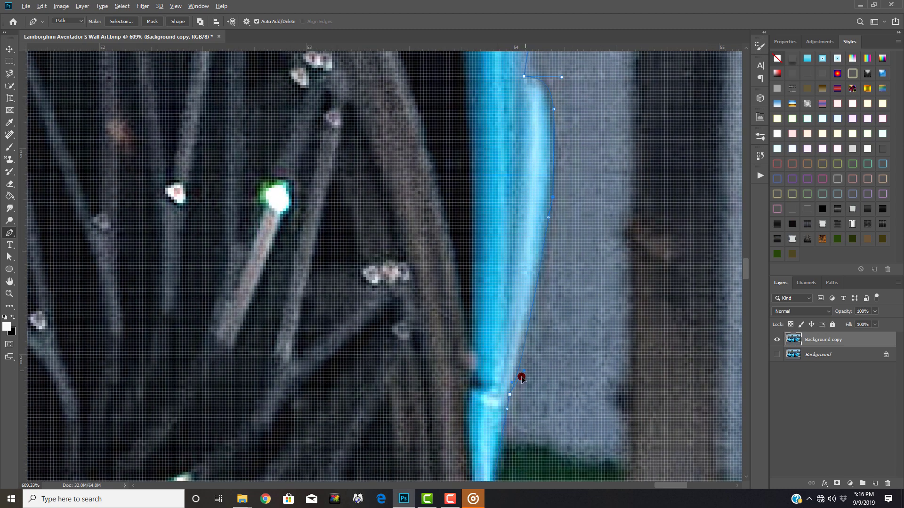
pyautogui.scroll(-3, 519, 238)
pyautogui.scroll(-3, 551, 251)
pyautogui.hscroll(-2, 627, 227)
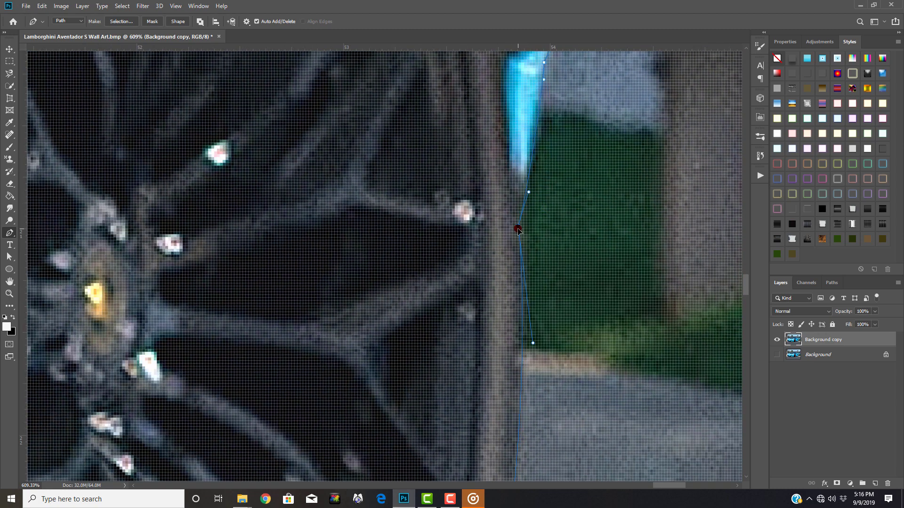
pyautogui.scroll(-5, 518, 229)
pyautogui.scroll(3, 590, 210)
# Step: Bend the path outline to hug the bottom curve of the front tyre
pyautogui.scroll(-3, 515, 401)
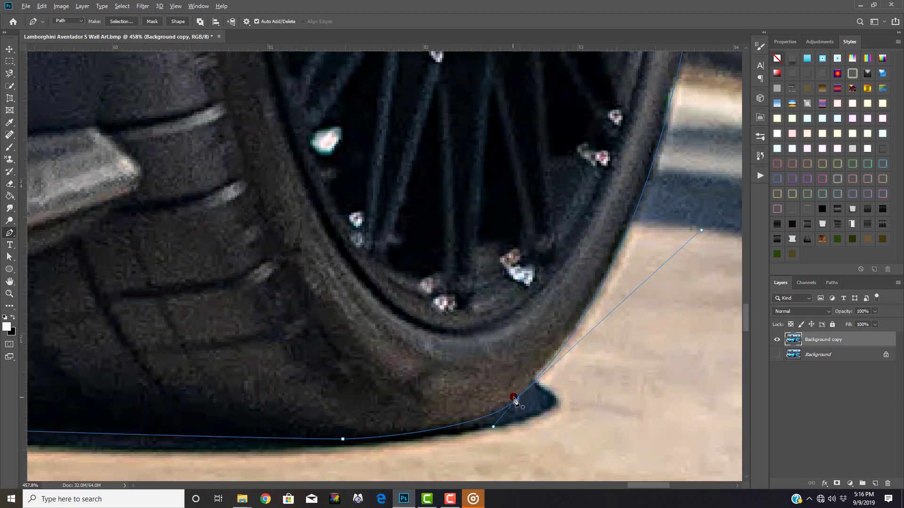
pyautogui.moveTo(690, 254); pyautogui.dragTo(707, 227)
pyautogui.scroll(-5, 708, 228)
pyautogui.scroll(2, 484, 163)
pyautogui.scroll(3, 437, 408)
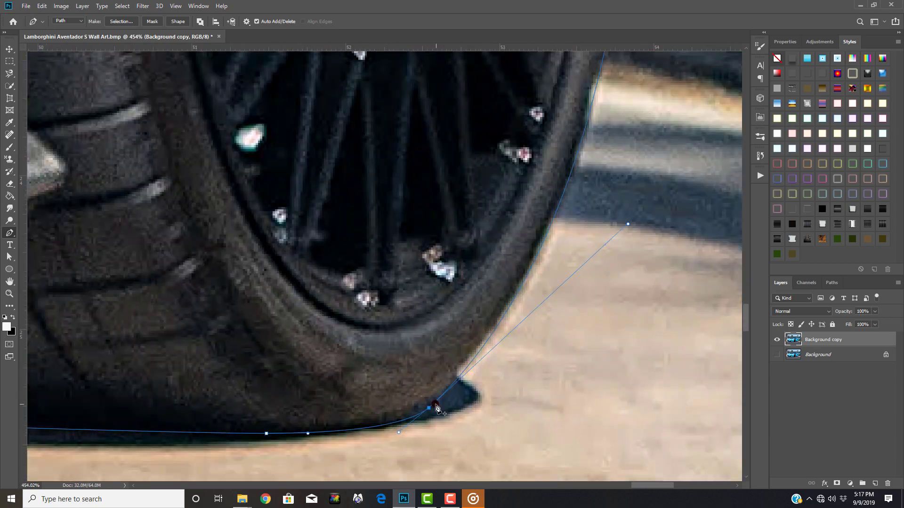
pyautogui.scroll(-5, 488, 377)
pyautogui.scroll(5, 329, 314)
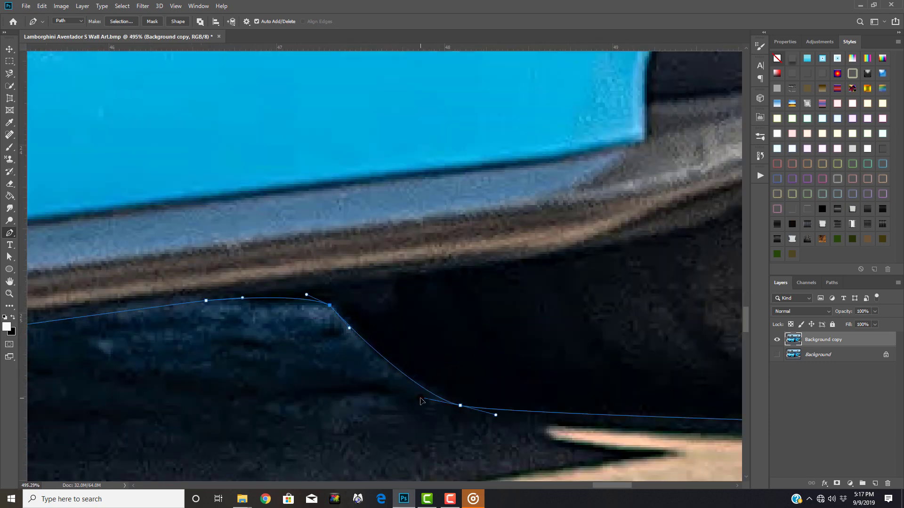
pyautogui.scroll(-3, 420, 400)
pyautogui.scroll(1, 411, 329)
# Step: Zoom and pan left along the front lip's underside toward the bumper's left corner
pyautogui.hscroll(-5, 438, 320)
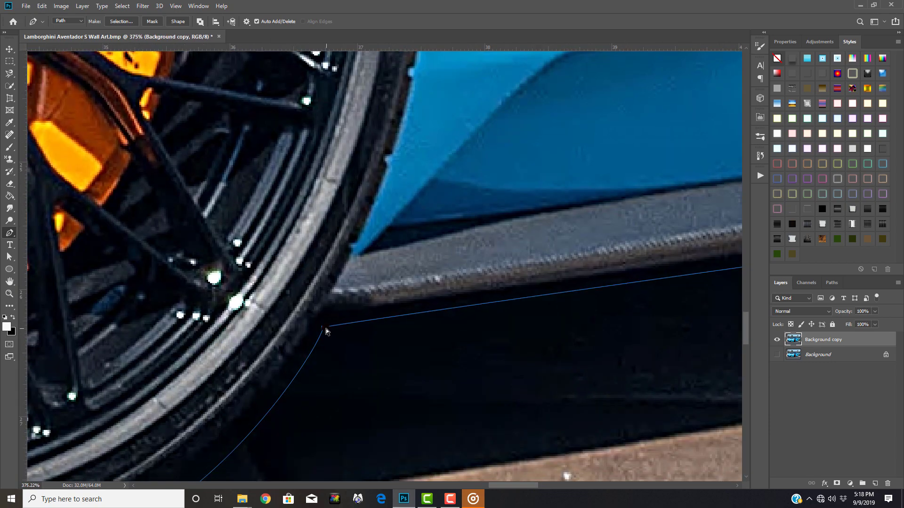
pyautogui.scroll(-2, 289, 375)
pyautogui.scroll(-5, 257, 386)
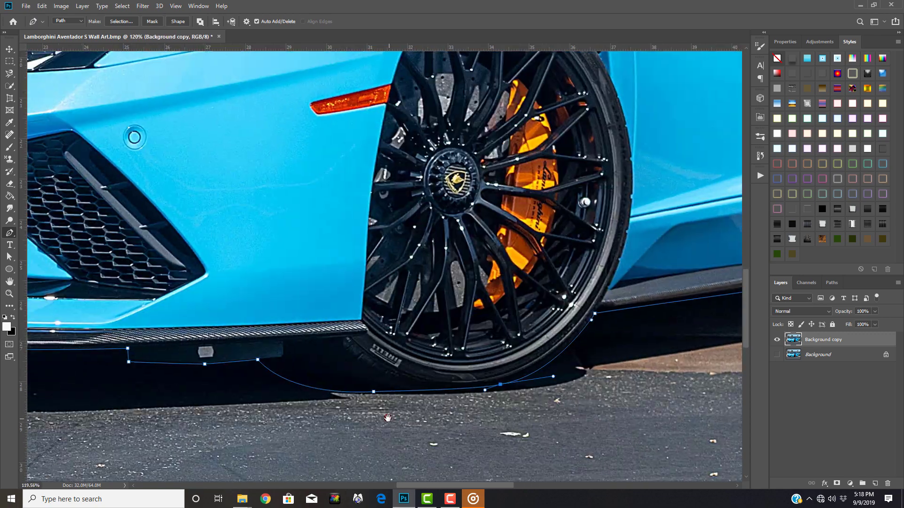
pyautogui.scroll(3, 501, 399)
pyautogui.scroll(2, 502, 399)
pyautogui.scroll(1, 502, 399)
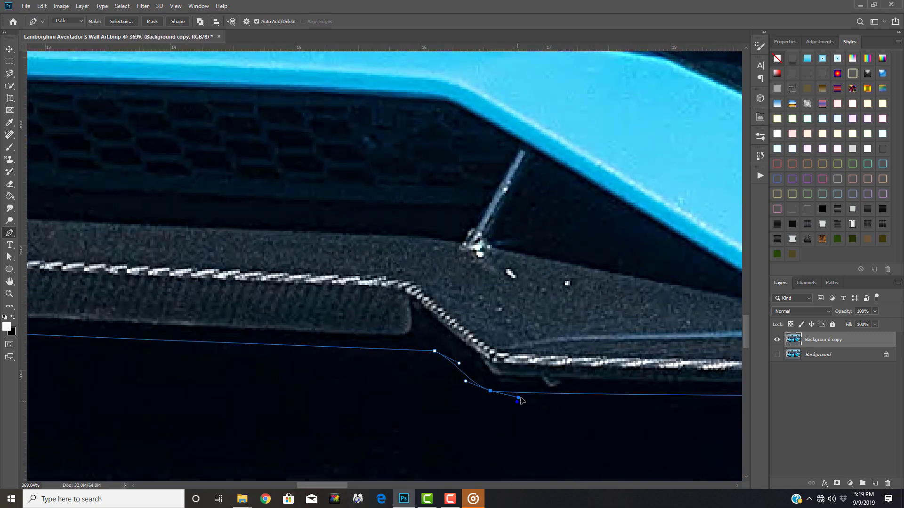
pyautogui.scroll(-2, 520, 401)
pyautogui.scroll(-3, 478, 397)
pyautogui.scroll(1, 438, 406)
pyautogui.scroll(2, 438, 406)
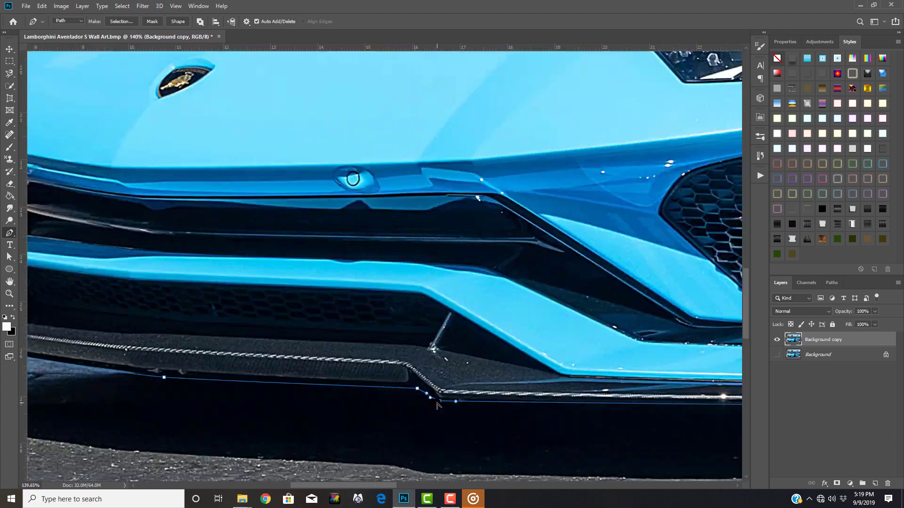
pyautogui.scroll(3, 437, 405)
pyautogui.scroll(-2, 354, 353)
pyautogui.hscroll(-5, 362, 353)
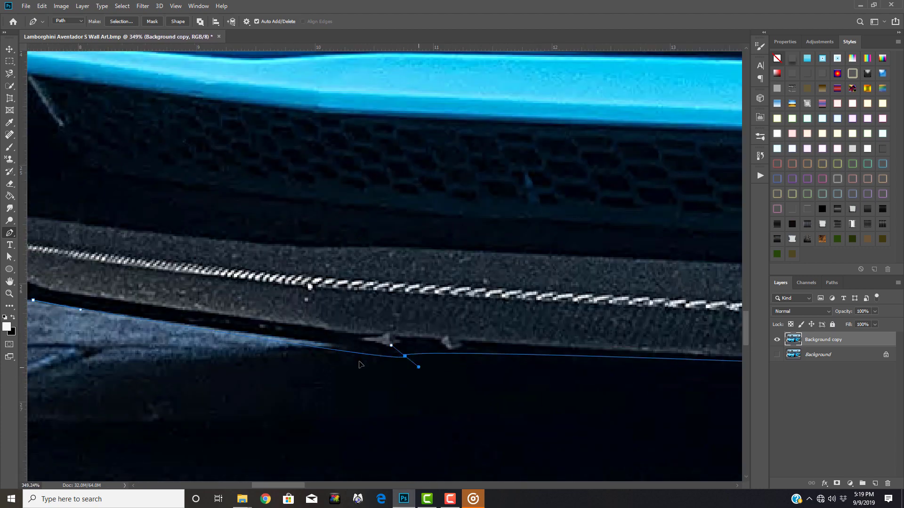
pyautogui.scroll(1, 372, 354)
pyautogui.scroll(-2, 433, 360)
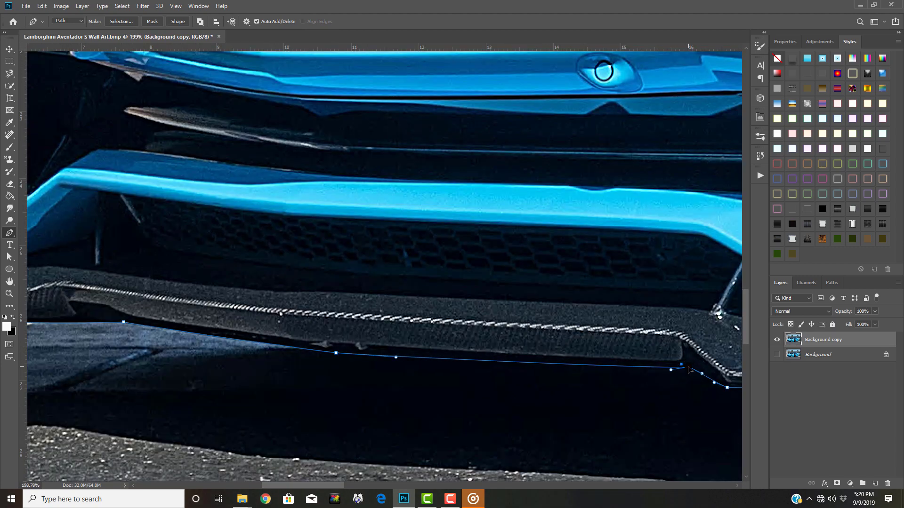
pyautogui.scroll(-3, 689, 370)
pyautogui.scroll(6, 195, 291)
# Step: Zoom around the front splitter corner to close the path around the car's nose
pyautogui.scroll(3, 193, 297)
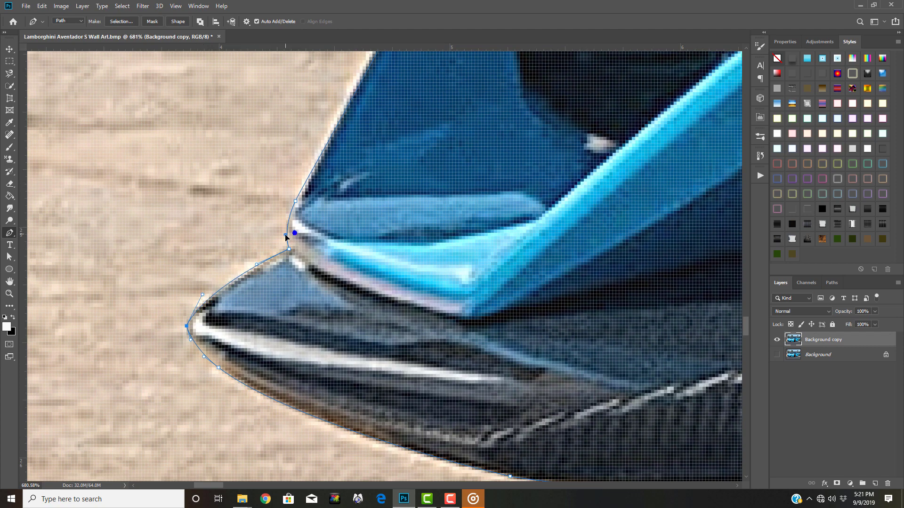
pyautogui.scroll(-4, 285, 236)
pyautogui.scroll(4, 383, 146)
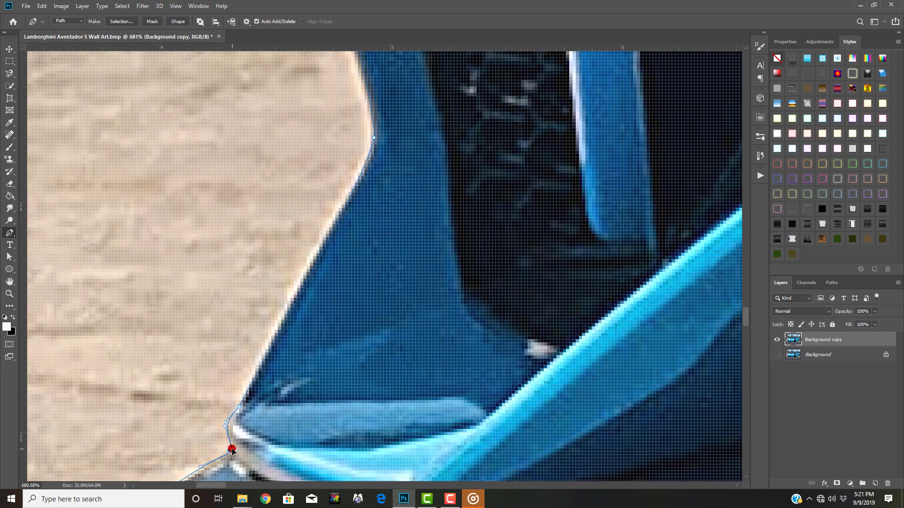
pyautogui.scroll(-1, 261, 352)
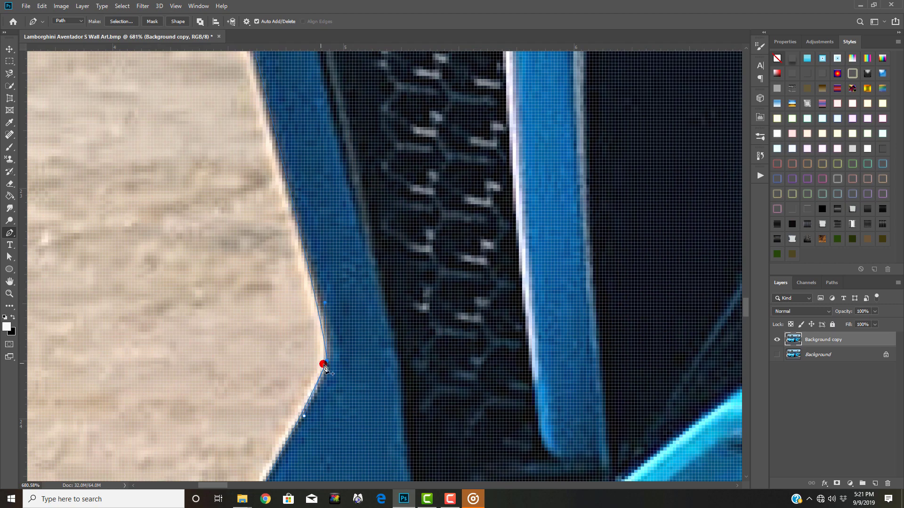
pyautogui.scroll(-1, 323, 365)
pyautogui.scroll(-1, 351, 424)
pyautogui.scroll(2, 410, 243)
pyautogui.scroll(2, 349, 400)
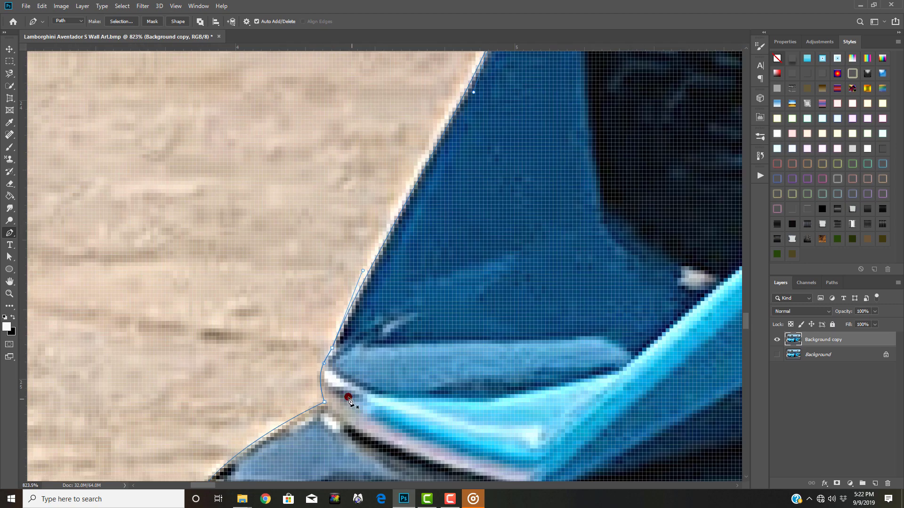
pyautogui.scroll(-3, 317, 371)
pyautogui.scroll(-1, 373, 323)
pyautogui.scroll(-1, 250, 353)
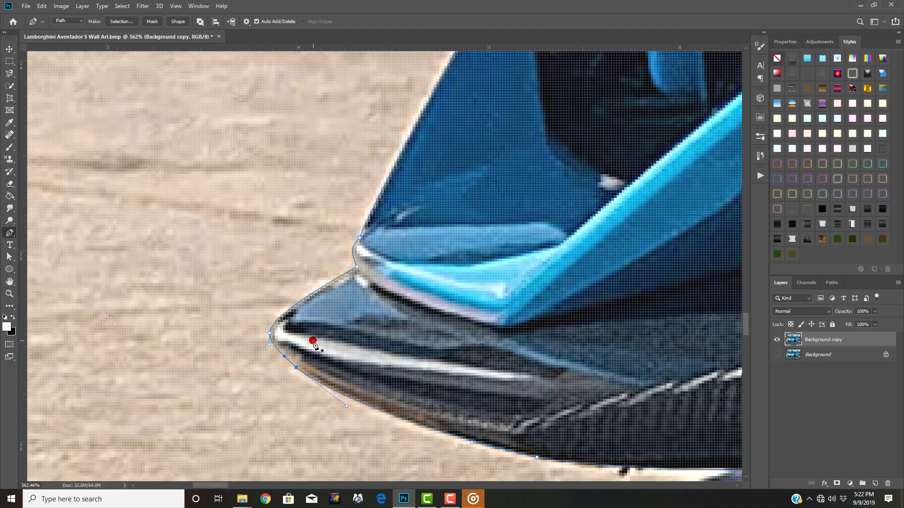
pyautogui.scroll(-1, 312, 343)
# Step: Convert the Work Path into a selection of the car
pyautogui.scroll(-3, 346, 322)
pyautogui.rightClick(456, 137)
pyautogui.click(832, 282)
pyautogui.rightClick(800, 297)
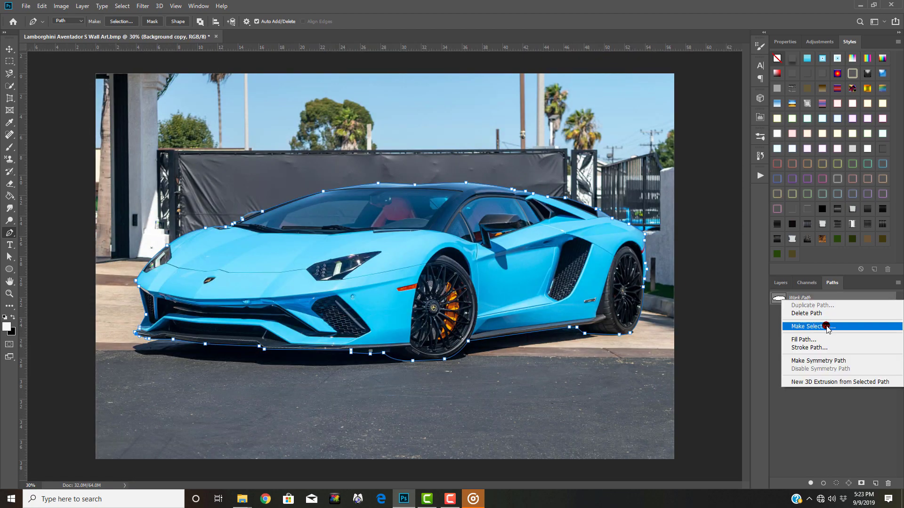
pyautogui.click(800, 323)
pyautogui.press('Return')
# Step: Invert the selection and delete the background, leaving the car on transparency
pyautogui.rightClick(303, 191)
pyautogui.click(329, 204)
pyautogui.press('Delete')
pyautogui.click(831, 282)
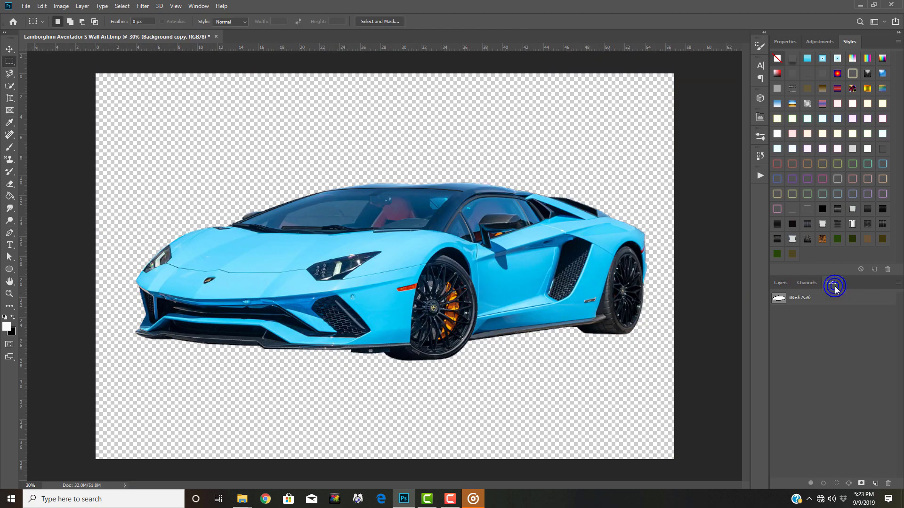
pyautogui.scroll(3, 623, 340)
pyautogui.scroll(-3, 619, 339)
pyautogui.scroll(2, 381, 348)
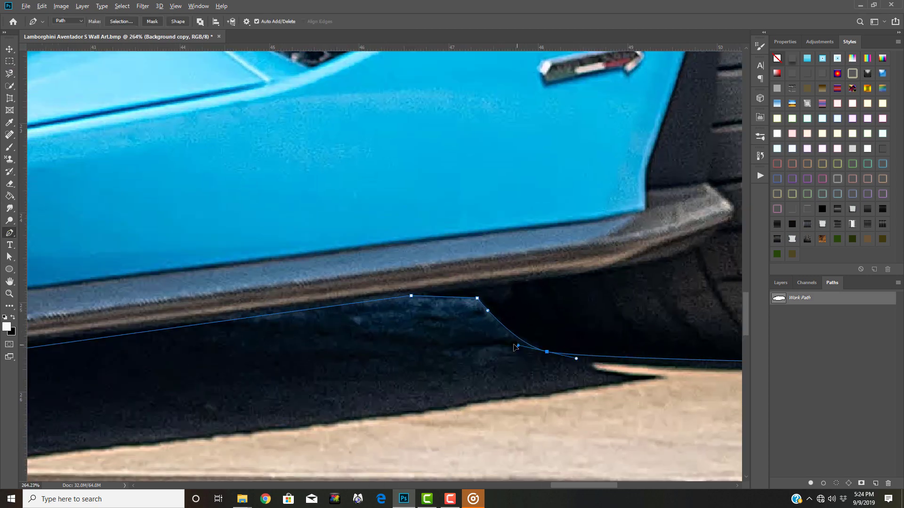
pyautogui.scroll(2, 381, 349)
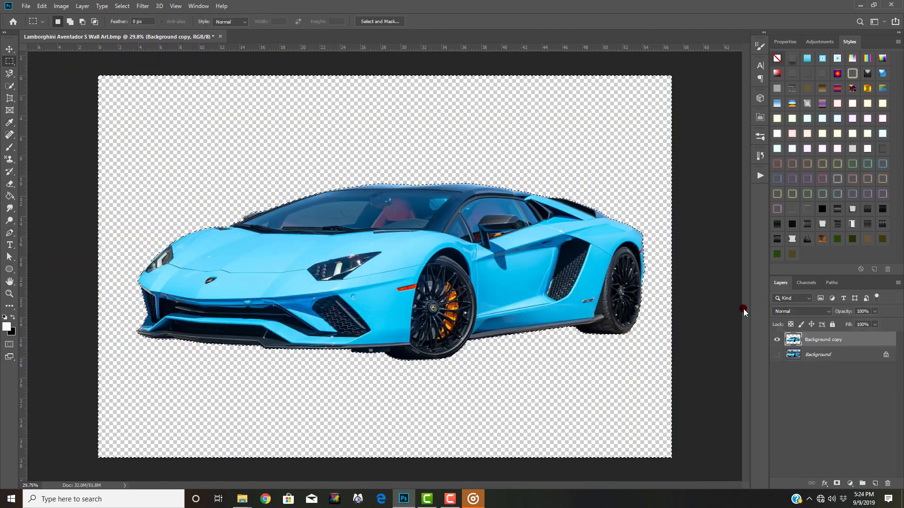
# Step: Add a Solid Color fill layer, adjusting its colour from purple to blue
pyautogui.click(850, 483)
pyautogui.click(807, 287)
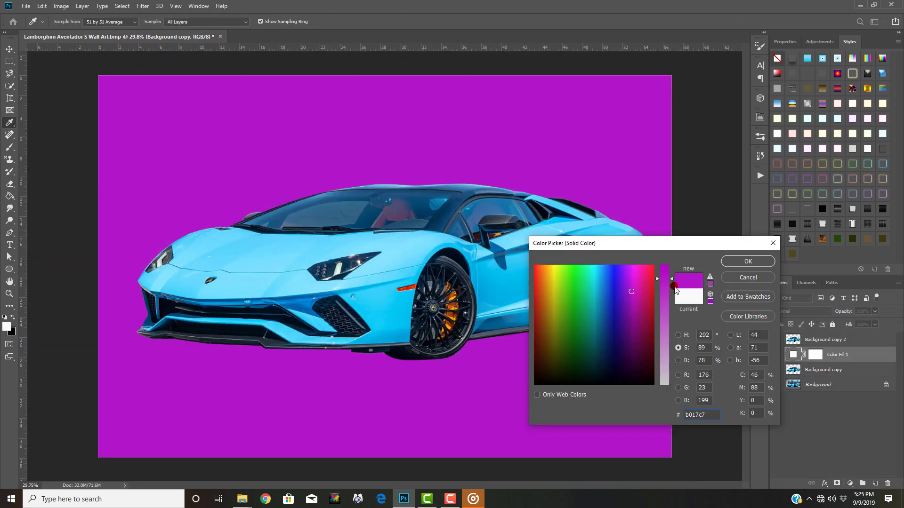
pyautogui.click(585, 281)
pyautogui.click(664, 330)
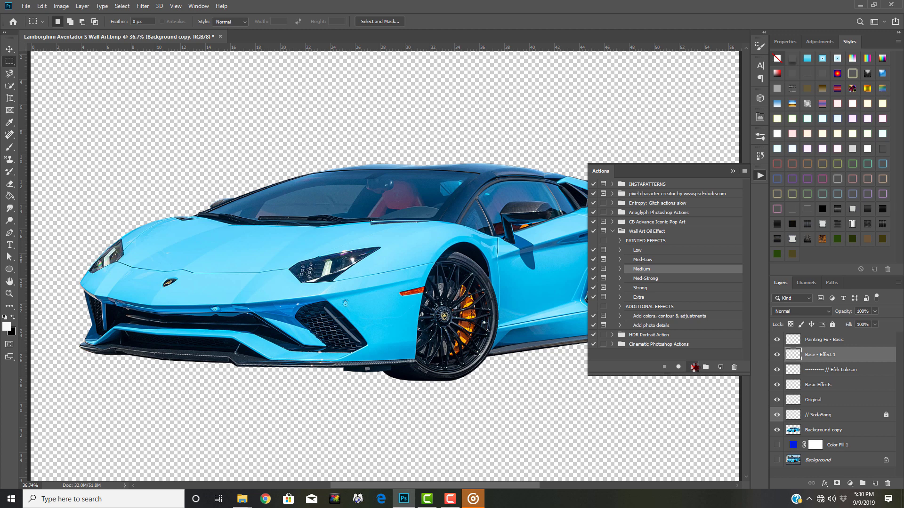
# Step: Dismiss the Action complete message and toggle the Painted - MEDIUM group to compare
pyautogui.click(409, 185)
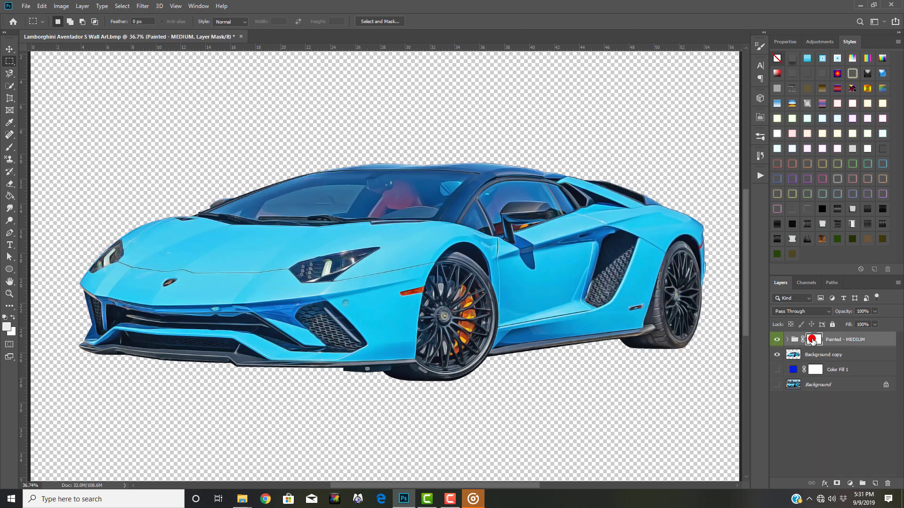
pyautogui.click(777, 339)
pyautogui.click(777, 340)
# Step: Run the Add photo details action past the High Pass warning, then remove the Photo Details layer
pyautogui.click(760, 176)
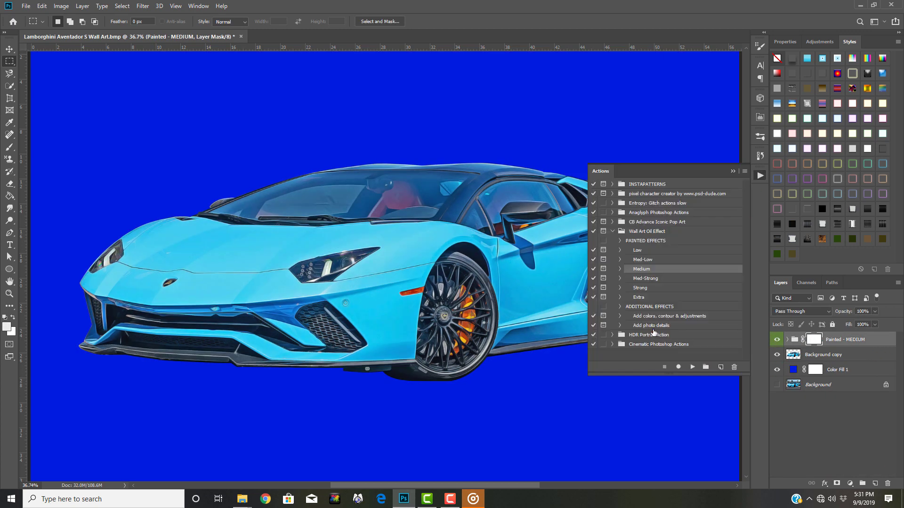
pyautogui.click(692, 367)
pyautogui.click(420, 186)
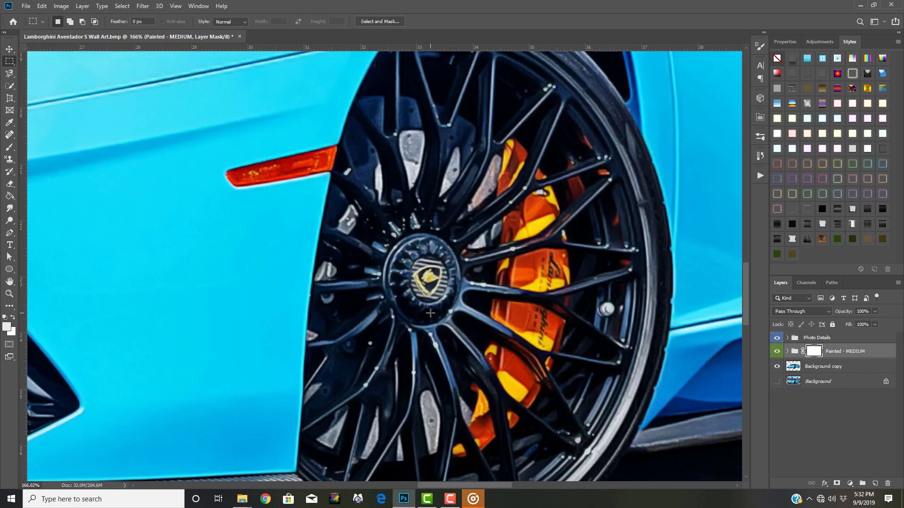
pyautogui.click(777, 354)
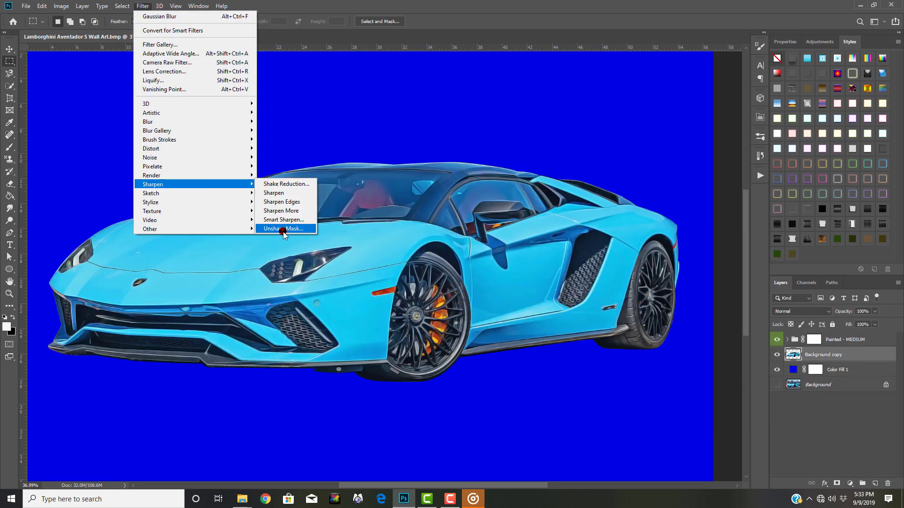
# Step: Continue through the Add photo details warnings, deleting and rerunning to build Soft, Med and Strong layers
pyautogui.click(803, 232)
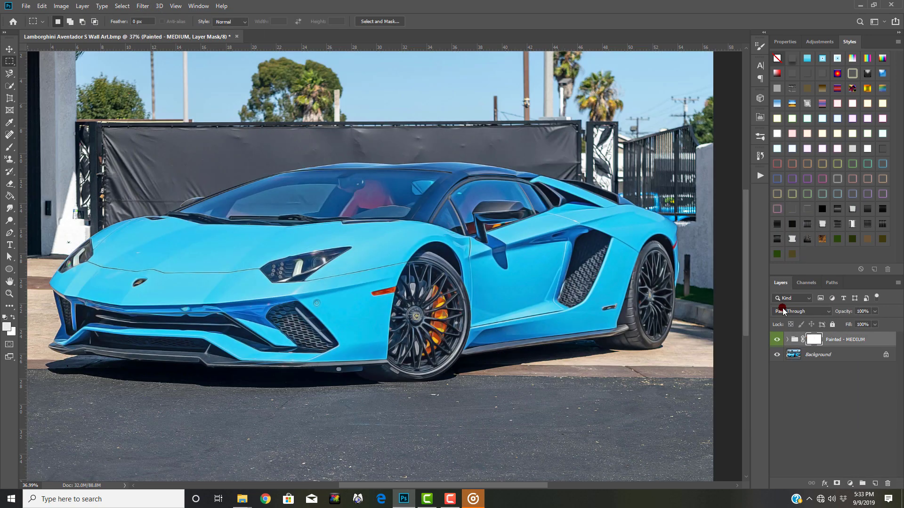
pyautogui.click(434, 178)
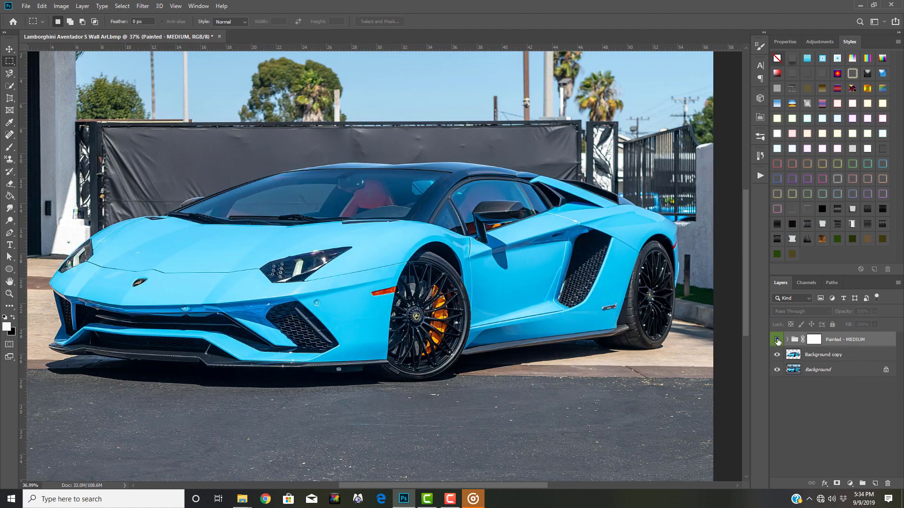
pyautogui.click(459, 194)
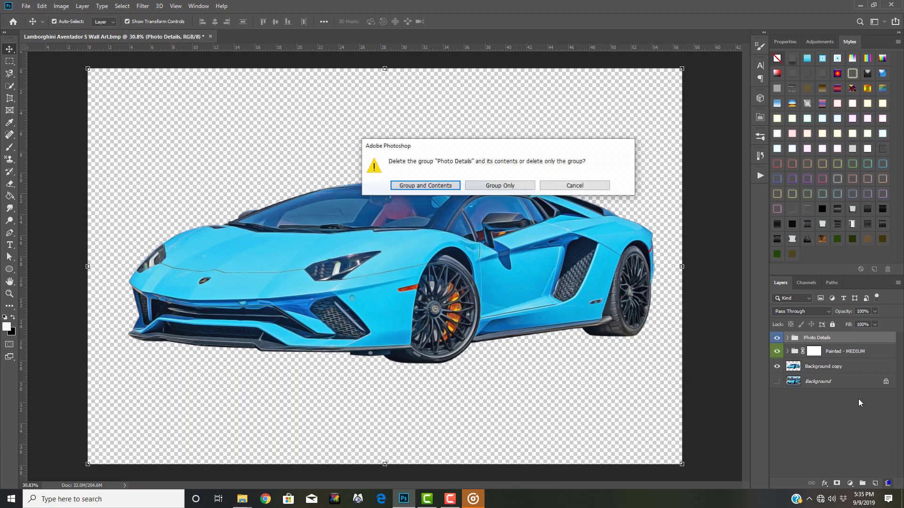
pyautogui.click(426, 184)
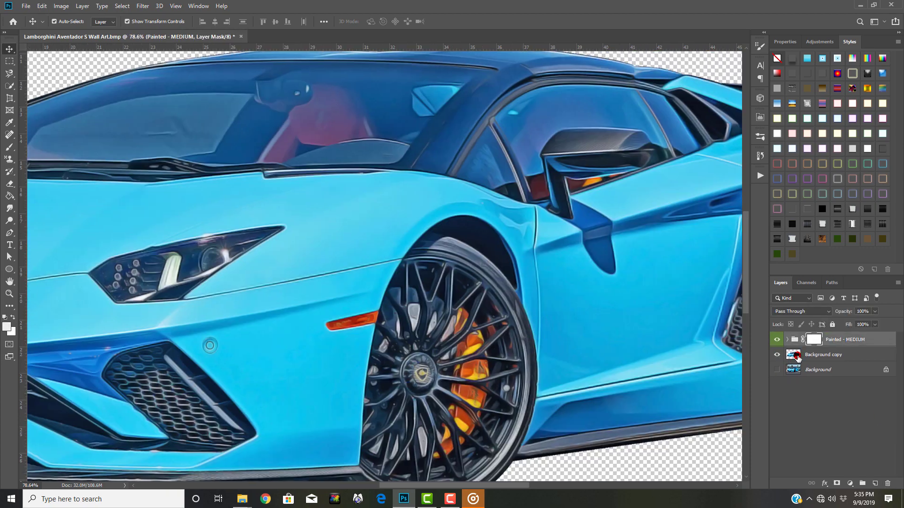
pyautogui.press('Return')
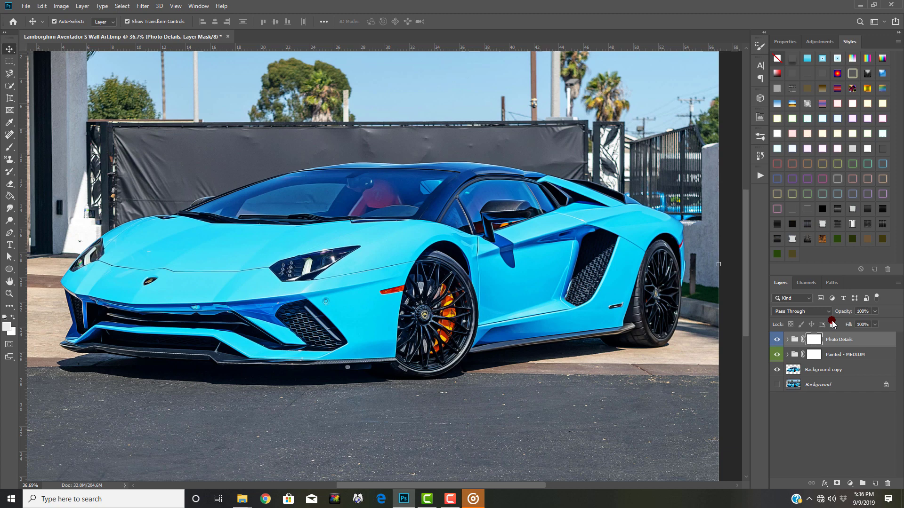
# Step: Merge the painted and detail layers and copy the car outline selection onto its own layer
pyautogui.rightClick(832, 323)
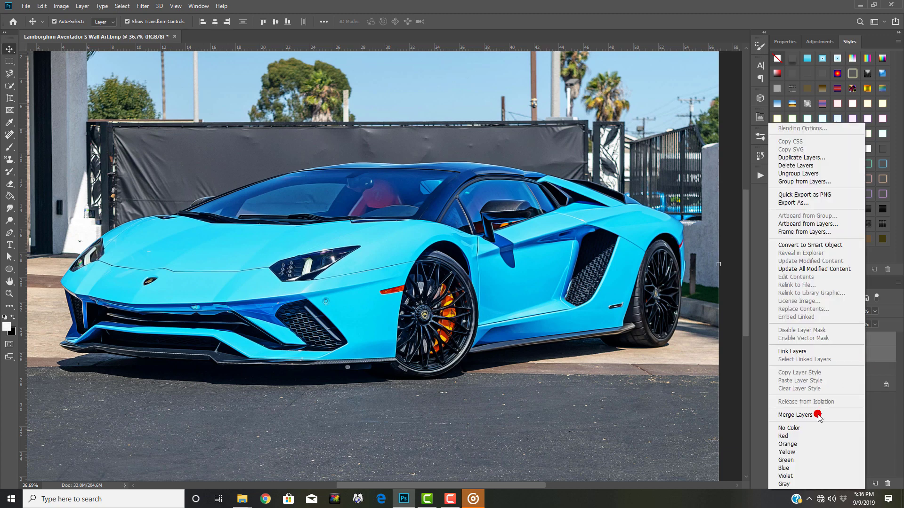
pyautogui.click(817, 414)
pyautogui.rightClick(239, 239)
pyautogui.click(193, 224)
pyautogui.click(831, 282)
# Step: Add a Solid Color fill layer #3200d3 behind the car
pyautogui.rightClick(782, 298)
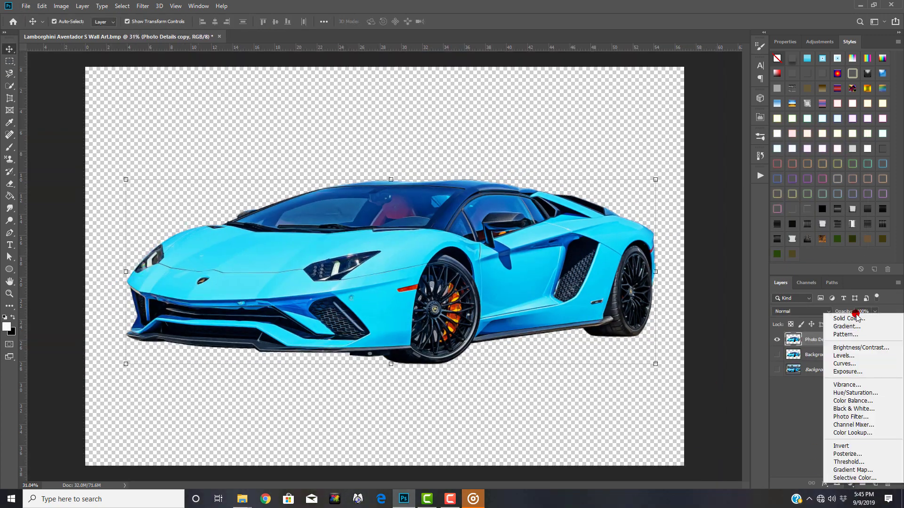
pyautogui.click(846, 318)
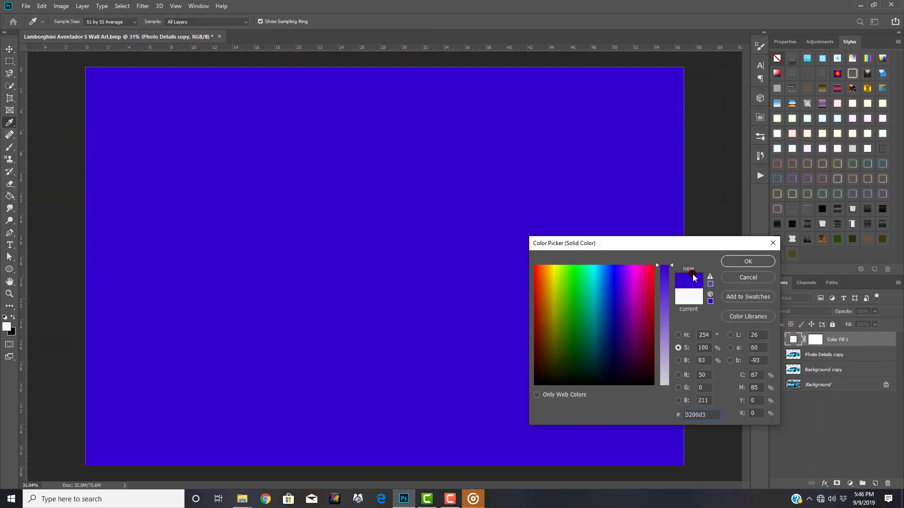
pyautogui.click(748, 260)
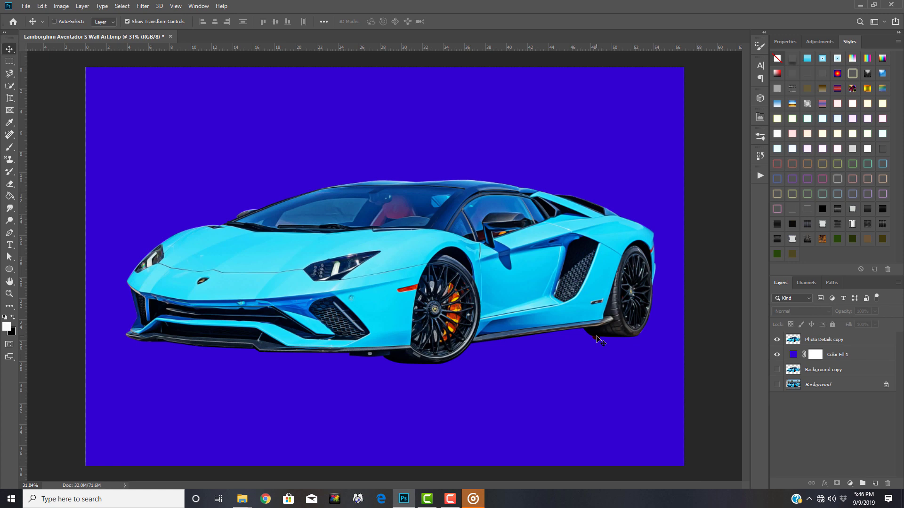